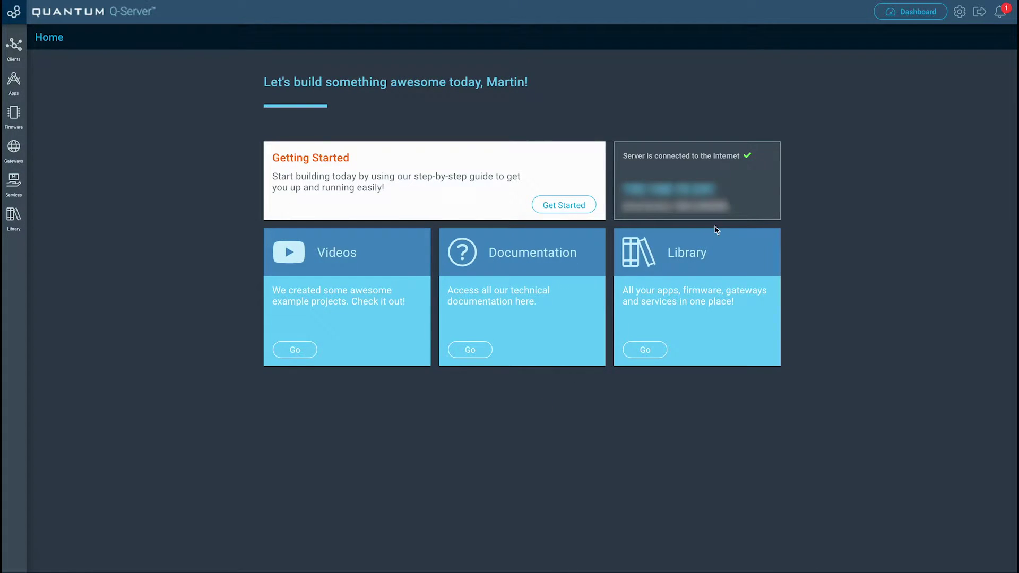
Step: Review General Settings and System Actions, trigger the server LED Blink and dismiss its confirmation
click(961, 13)
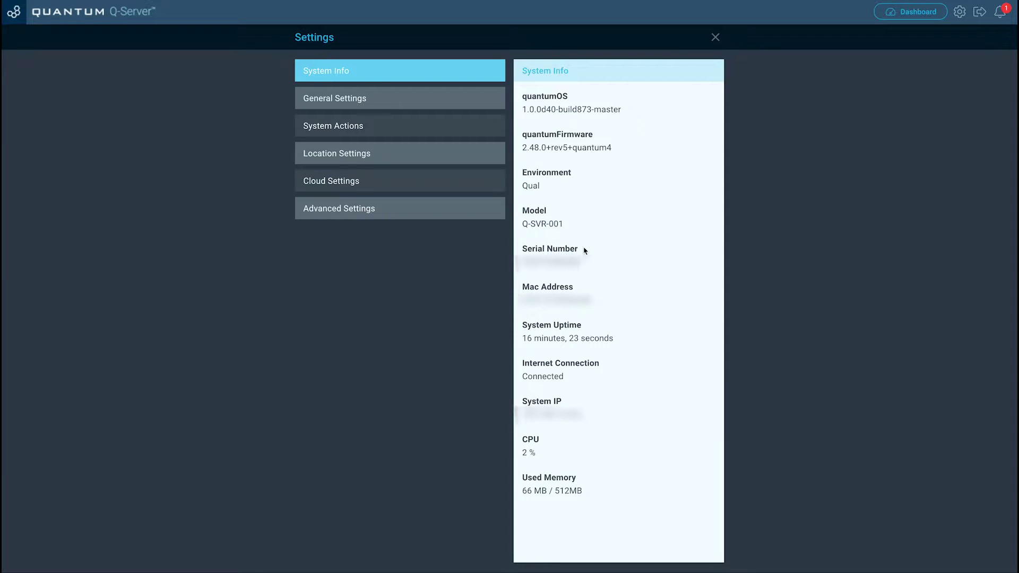
click(415, 104)
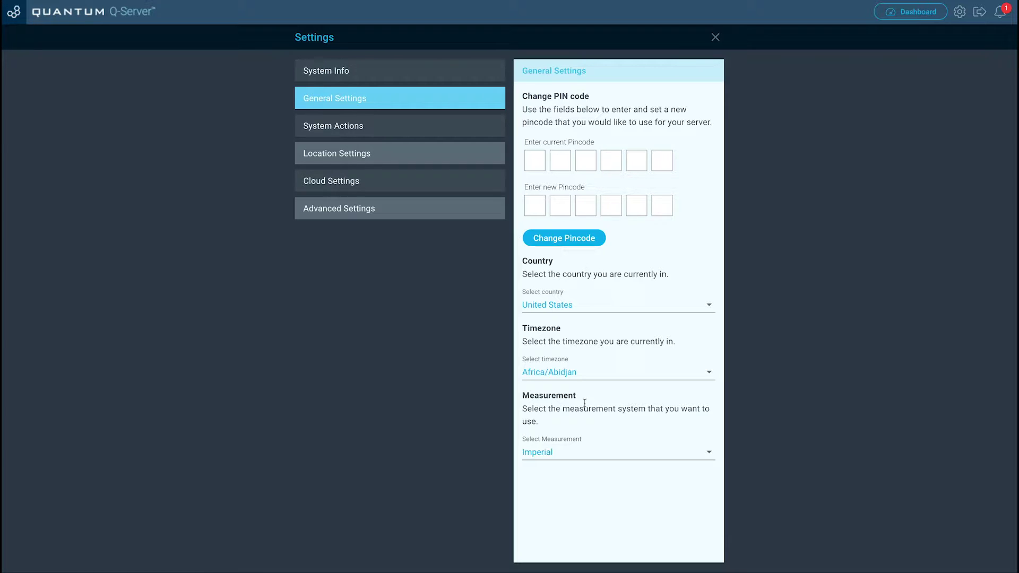
click(415, 128)
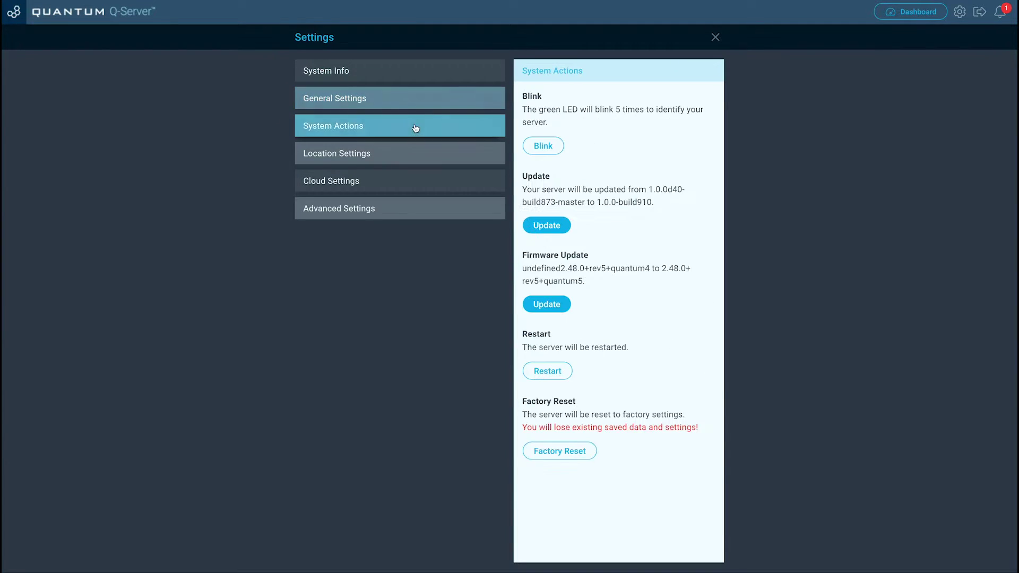
click(537, 147)
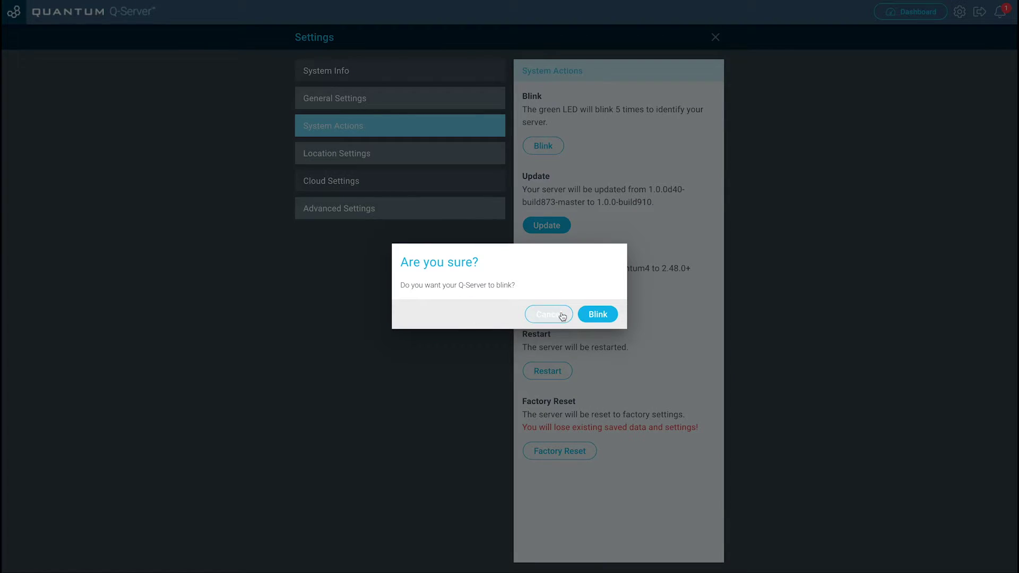
click(592, 315)
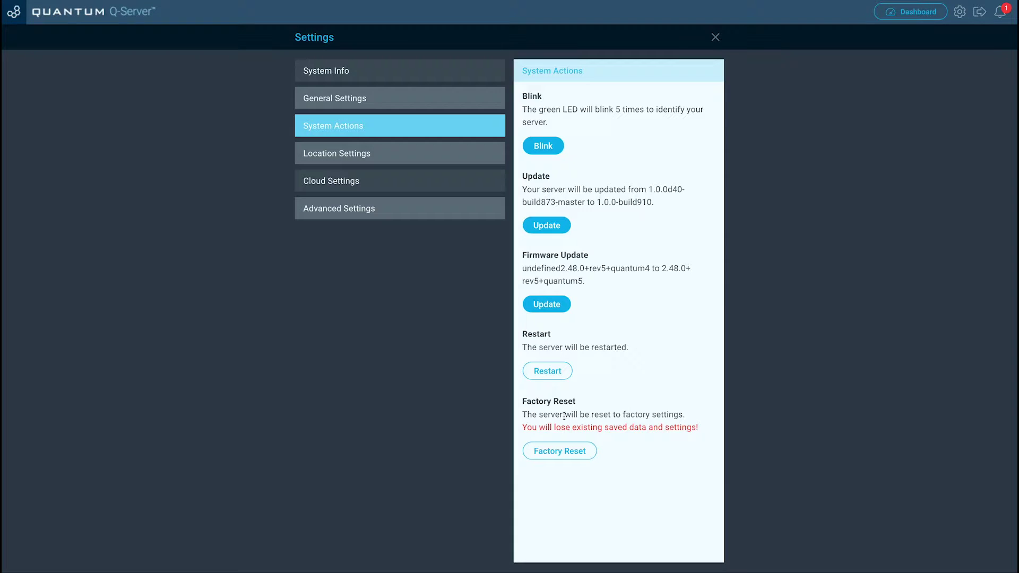
Step: Review the Location, Cloud and Advanced settings pages in turn
click(399, 162)
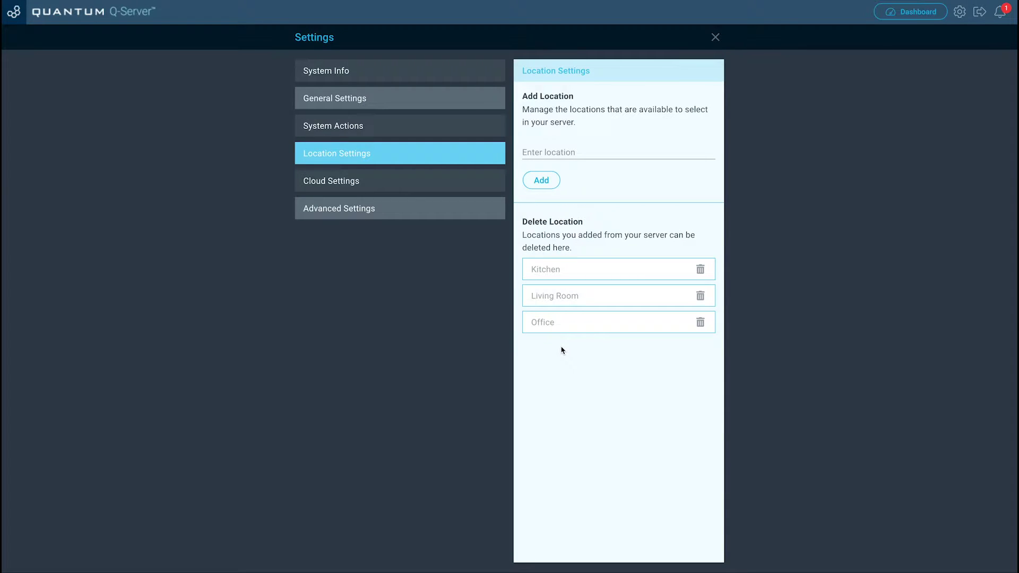
click(443, 188)
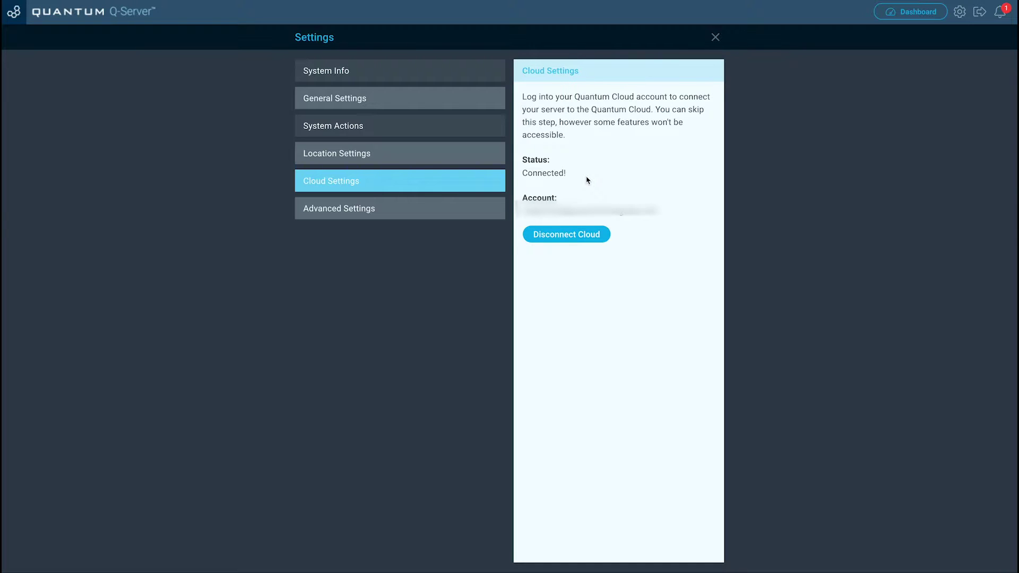
click(435, 214)
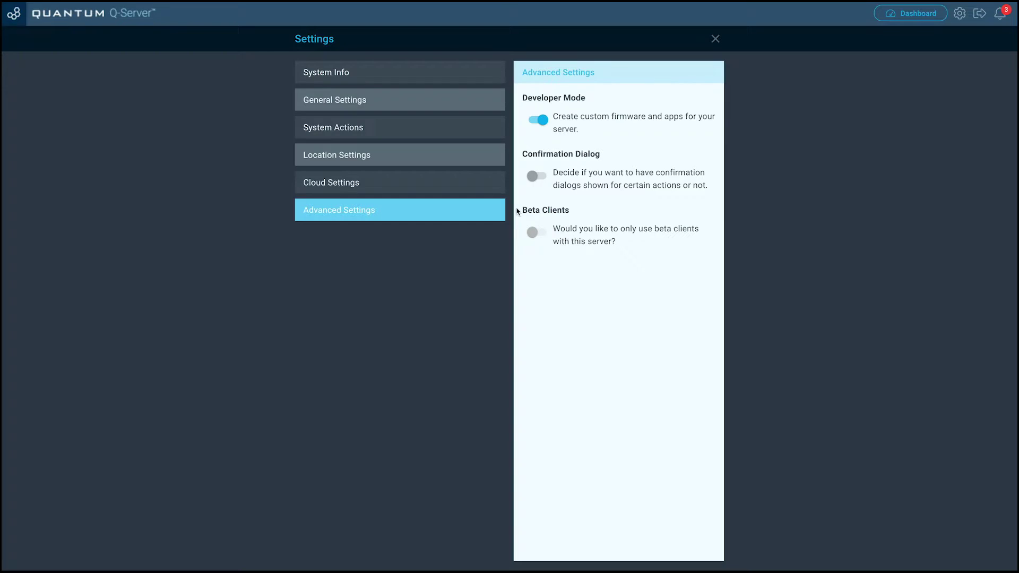
Step: From the Clients page's Unpaired list, pair client Q #02082 and start its setup
click(14, 15)
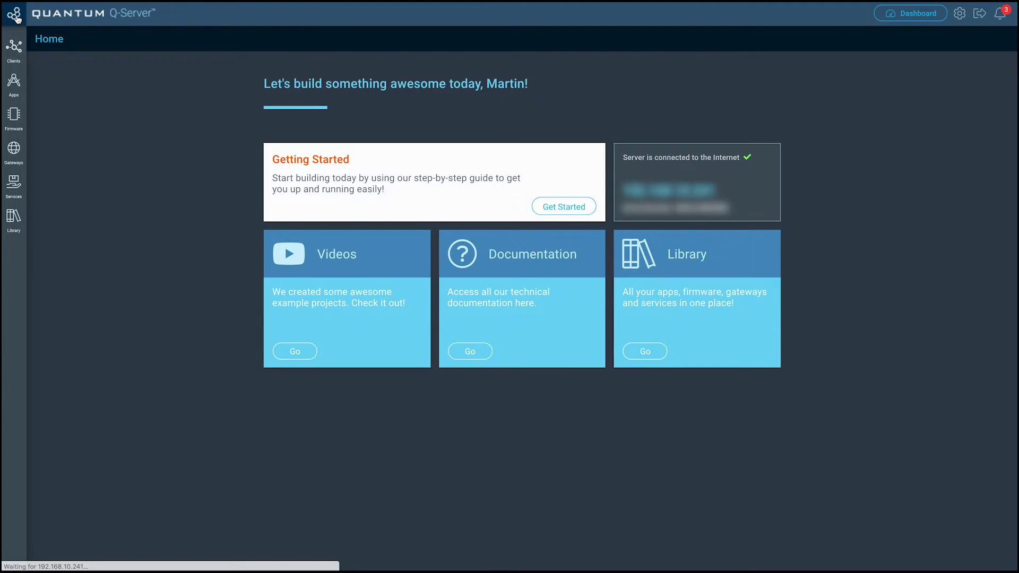
click(15, 50)
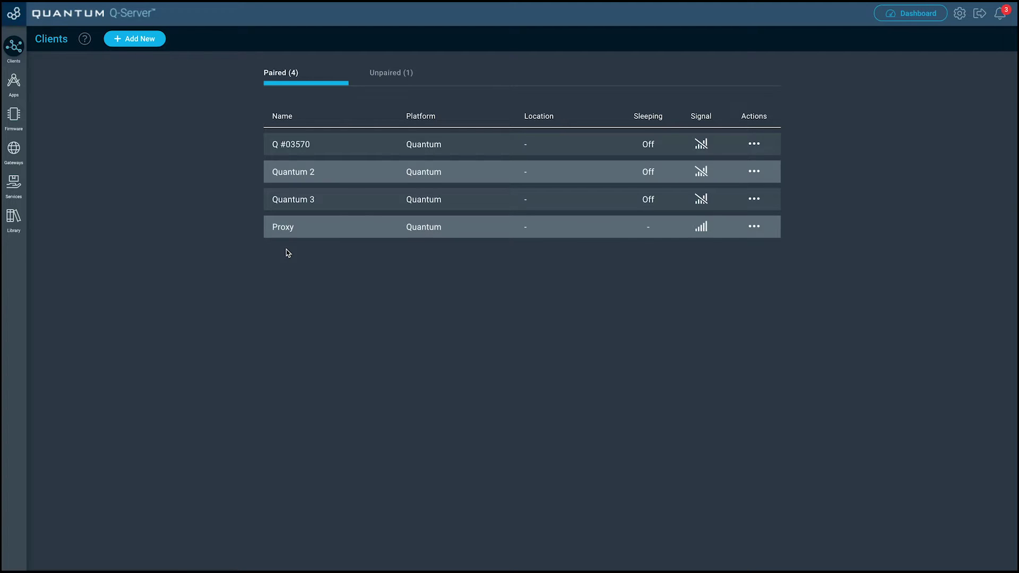
click(398, 73)
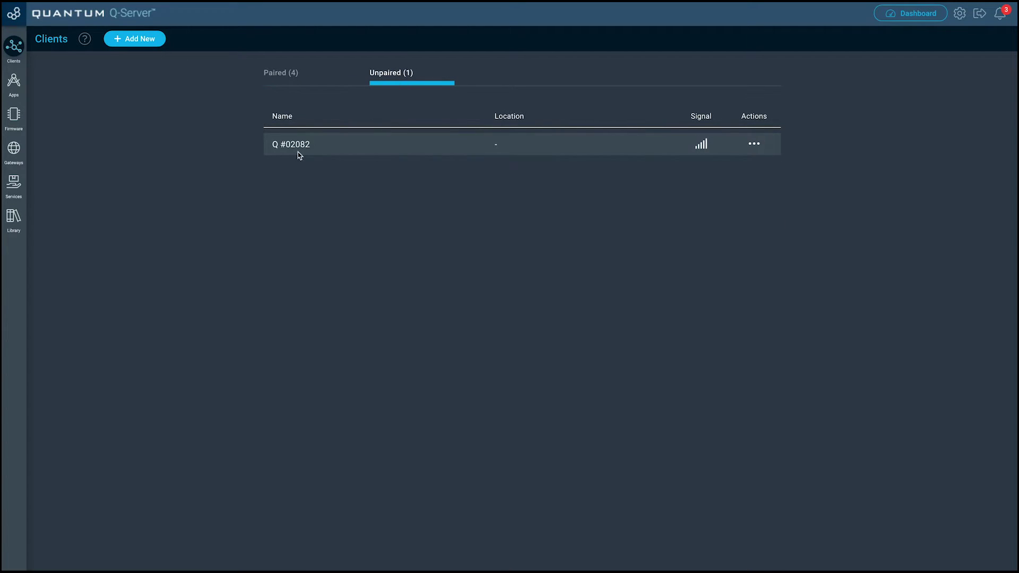
click(754, 144)
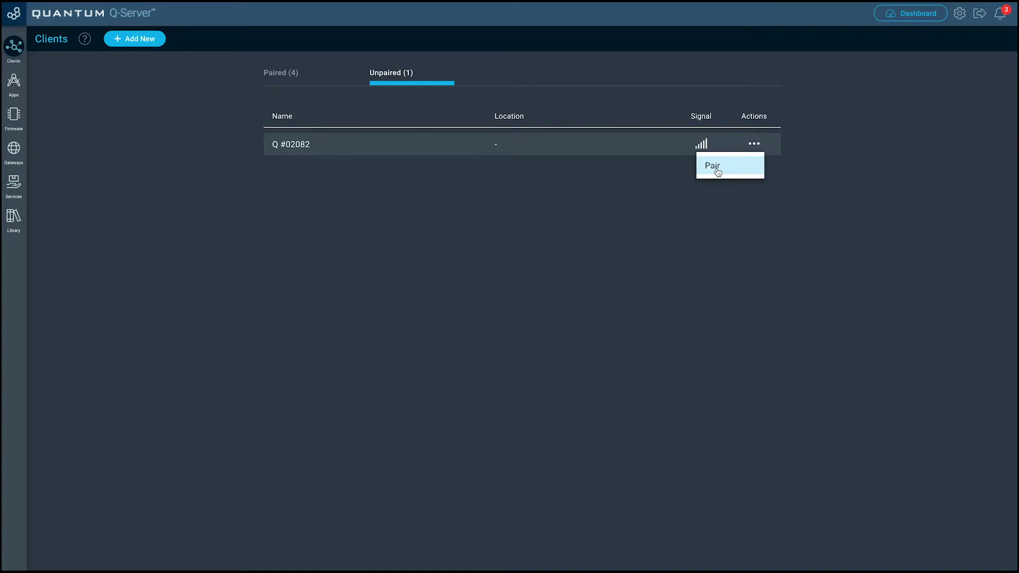
click(717, 168)
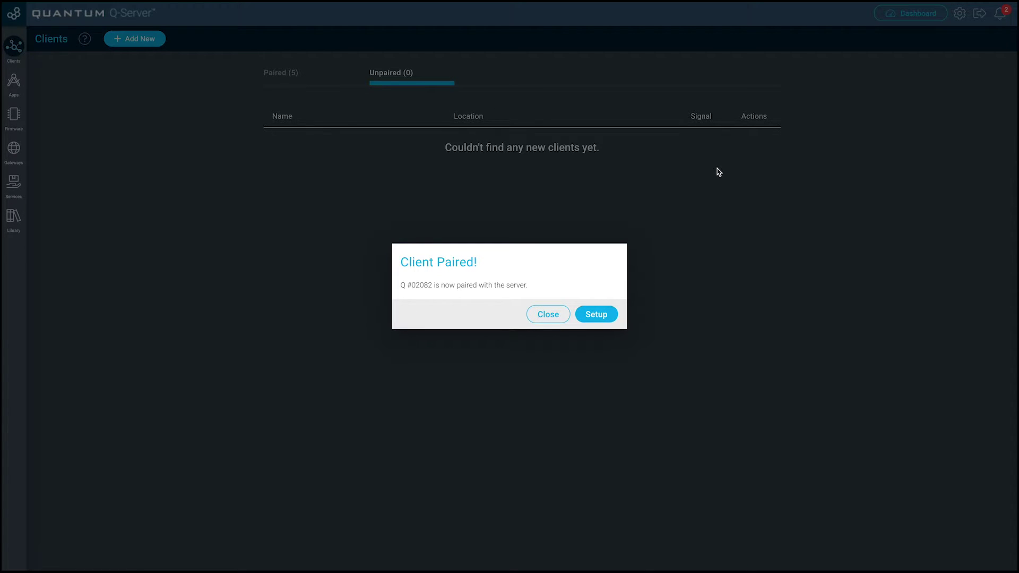
click(595, 318)
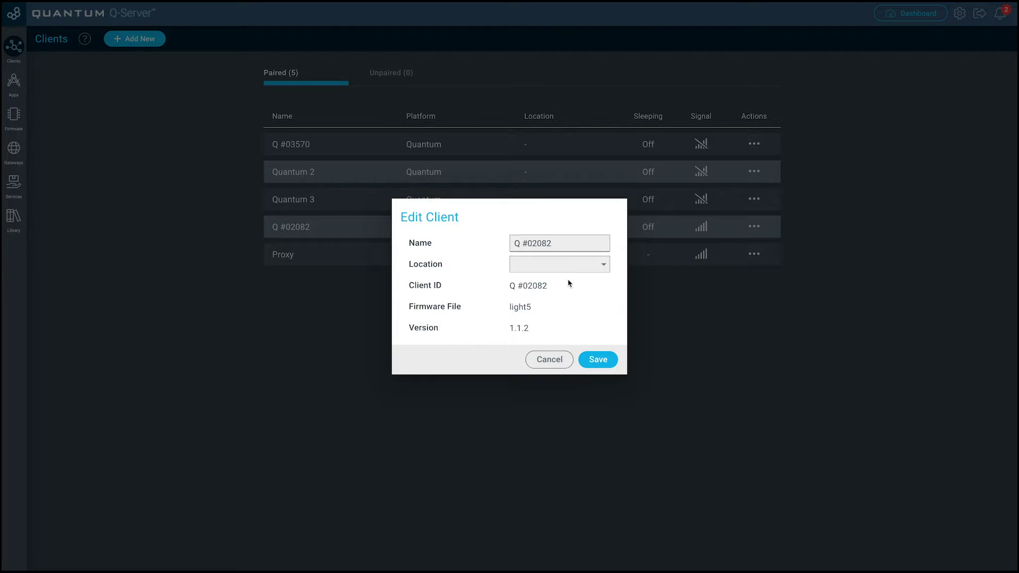
Step: Name the client Quantum 1, set its location to Office and save
drag(560, 243, 480, 243)
text(Qu)
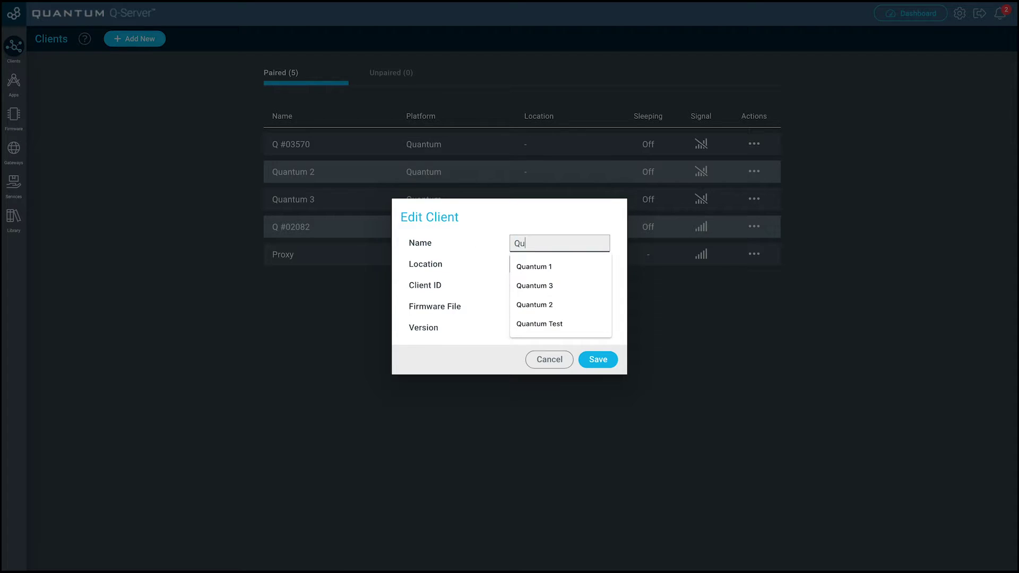
text(antum 1)
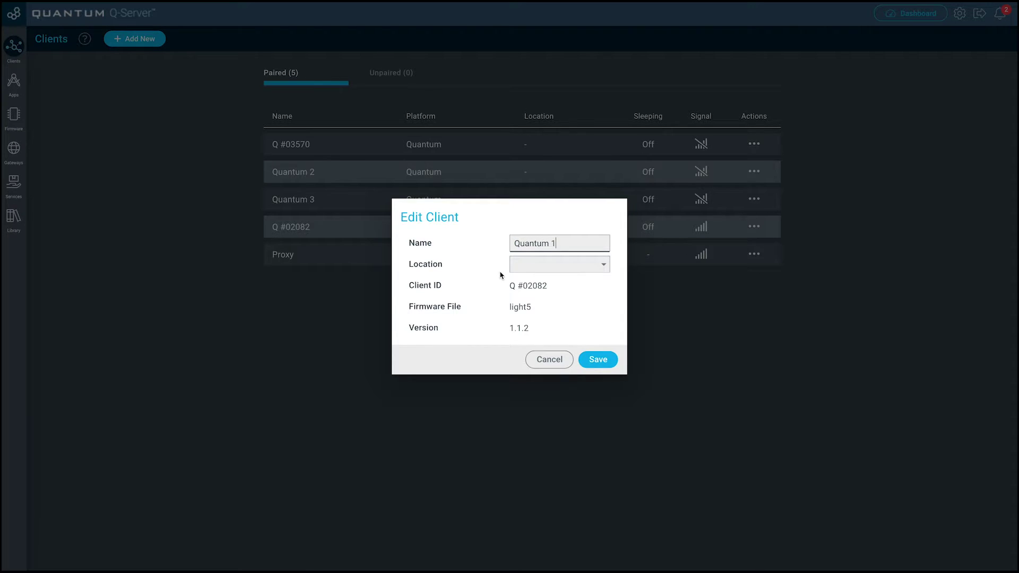
click(543, 265)
click(553, 313)
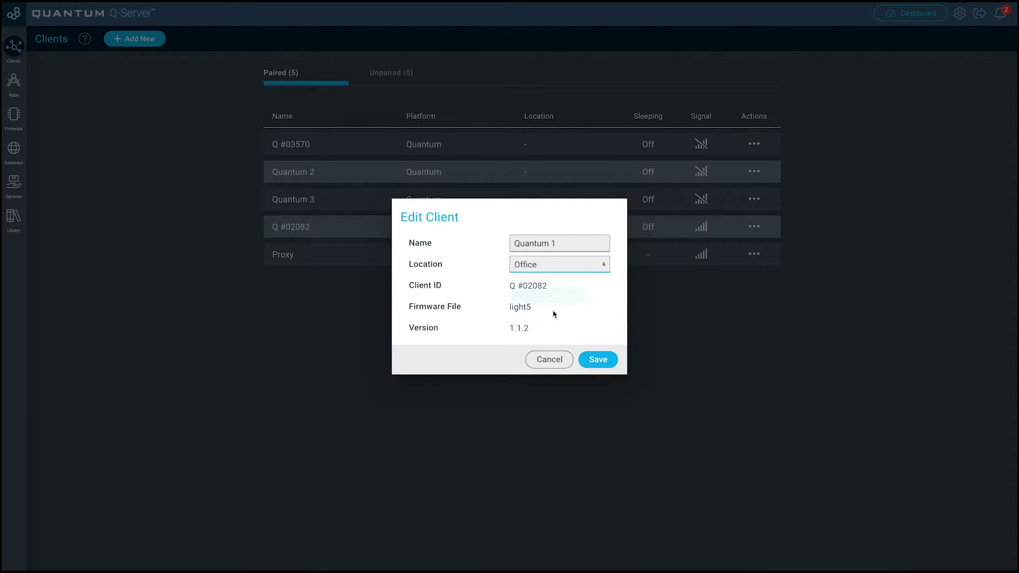
click(601, 361)
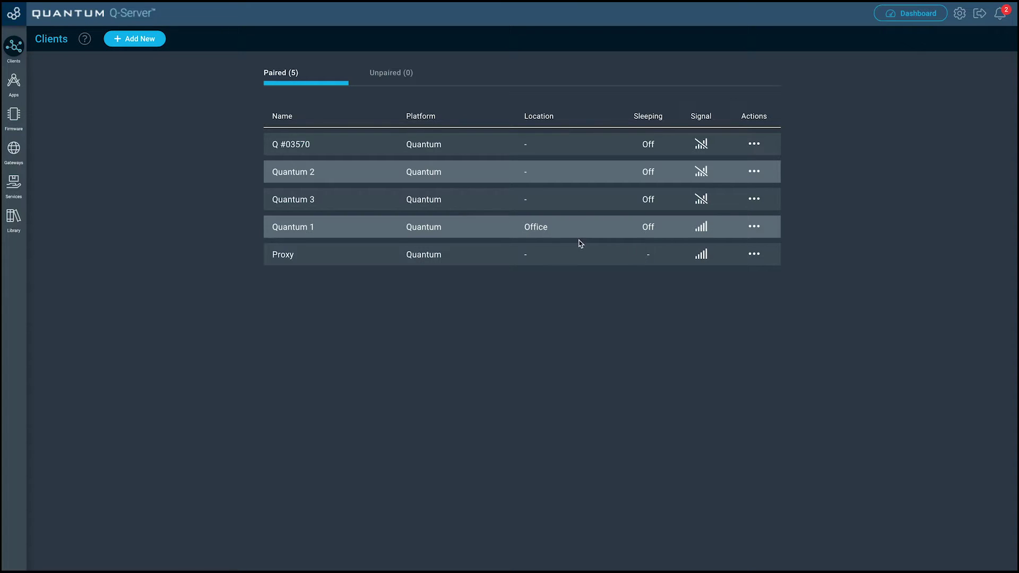
Step: Review Quantum 1's details, then start a firmware upload and cancel it without choosing firmware
click(753, 227)
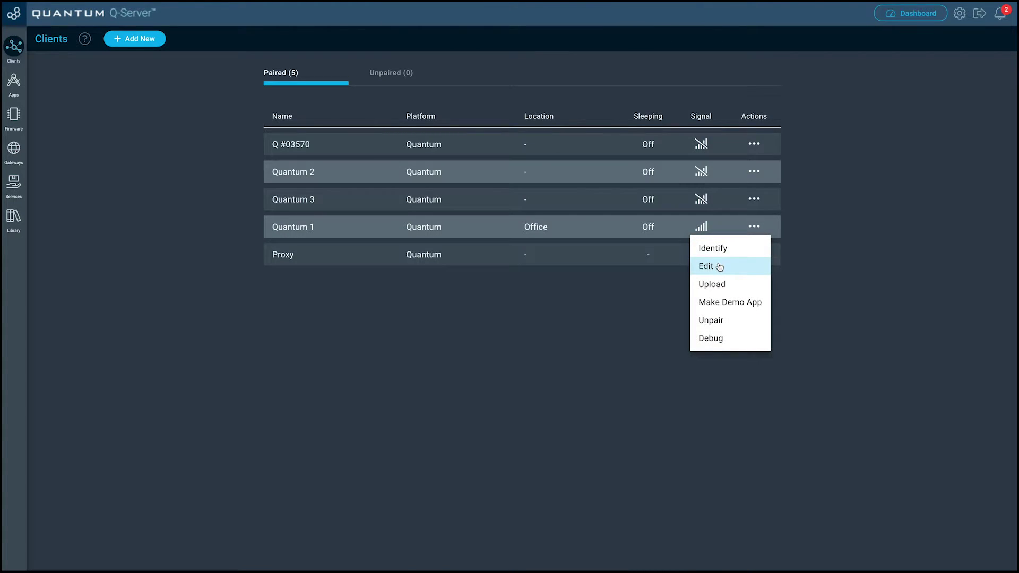
click(719, 265)
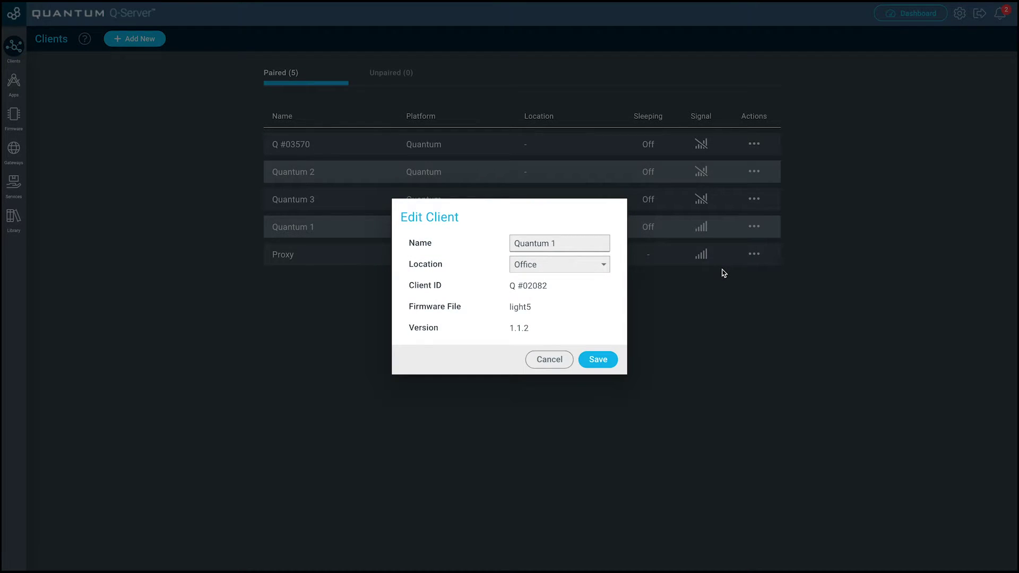
click(597, 359)
click(753, 226)
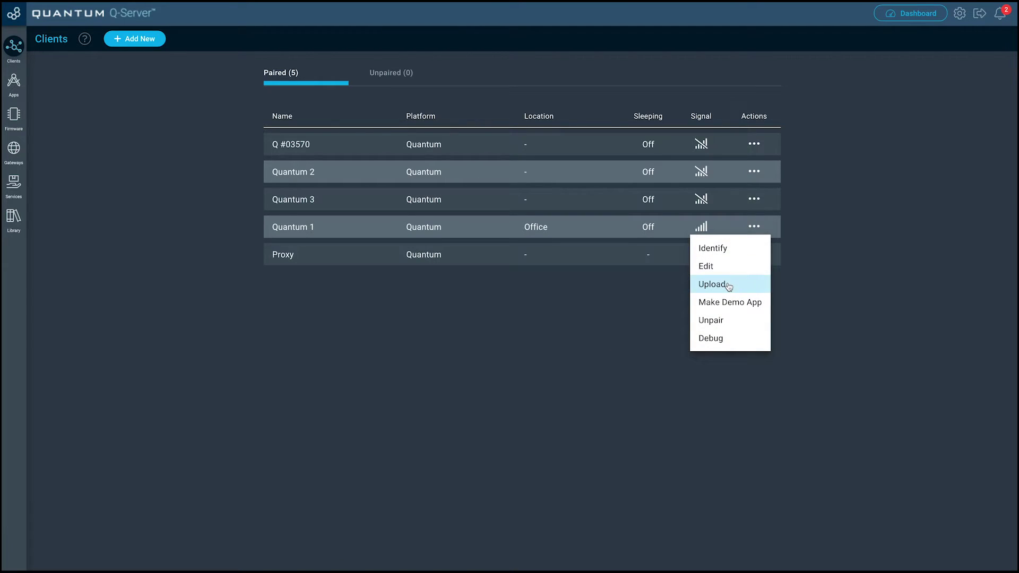
click(728, 285)
click(604, 293)
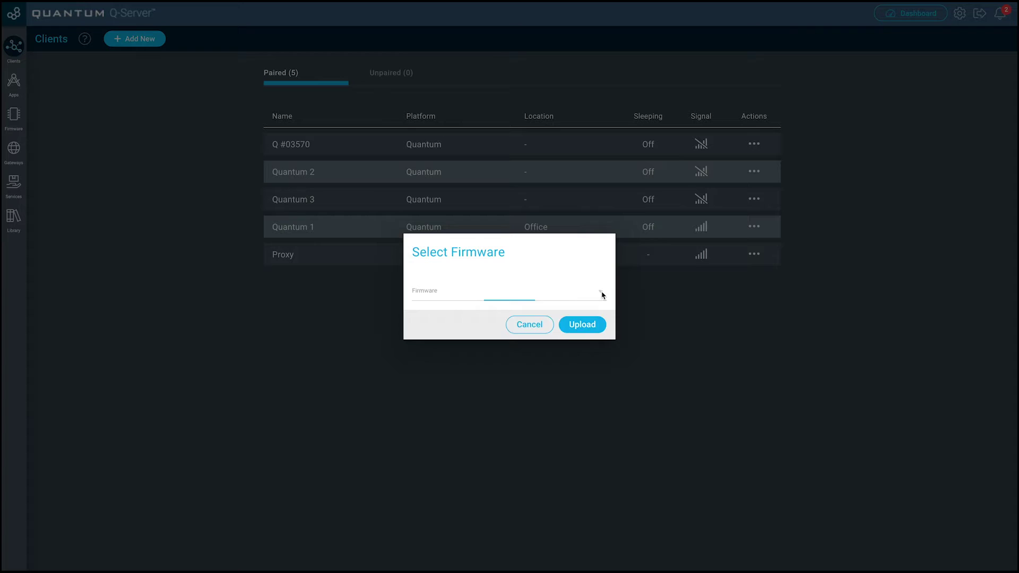
scroll(507, 312, down, 5)
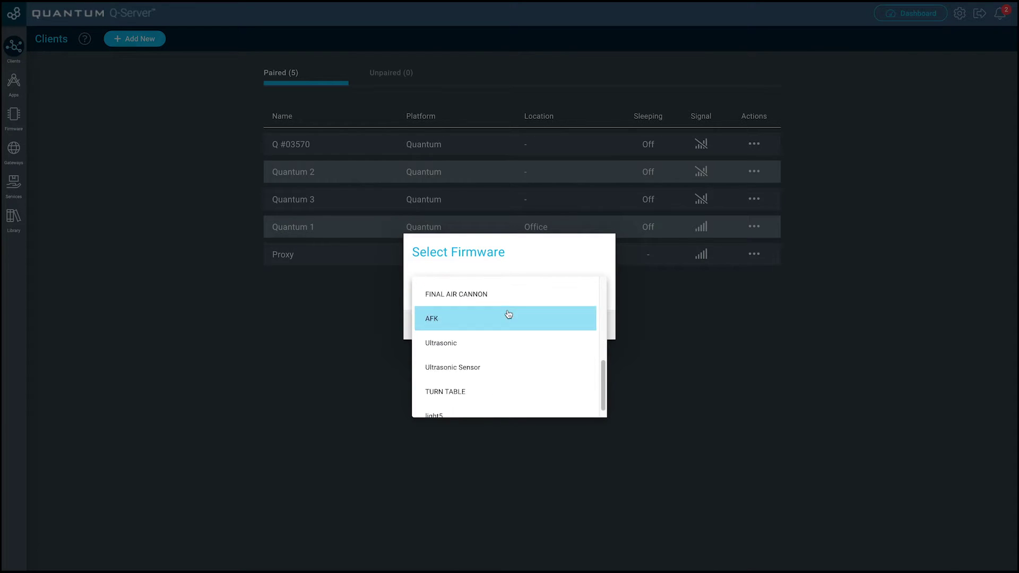
scroll(509, 315, up, 5)
click(549, 269)
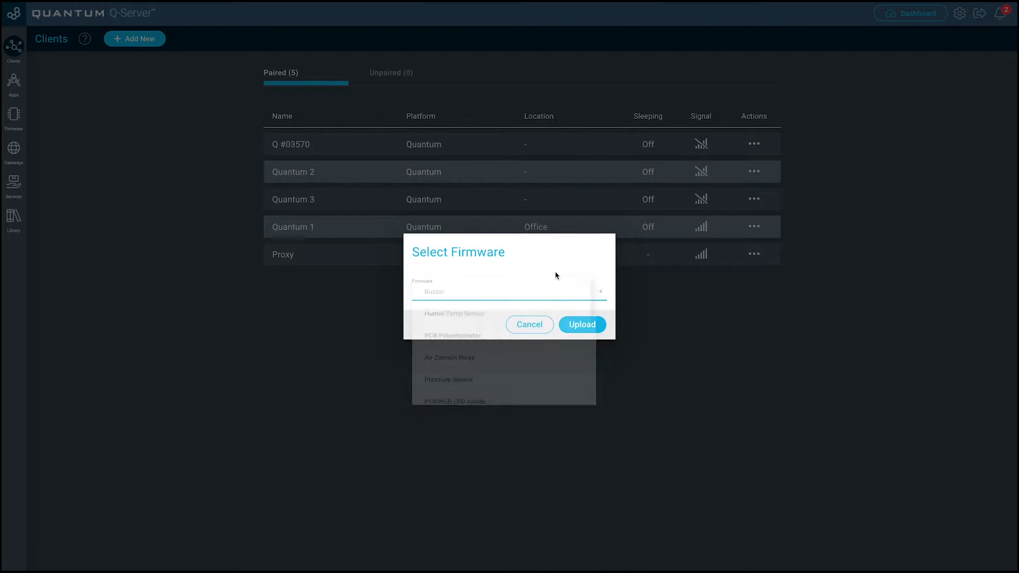
click(530, 324)
Step: Create a demo control app for Quantum 1, view it in the Apps list, then return to Clients
click(752, 227)
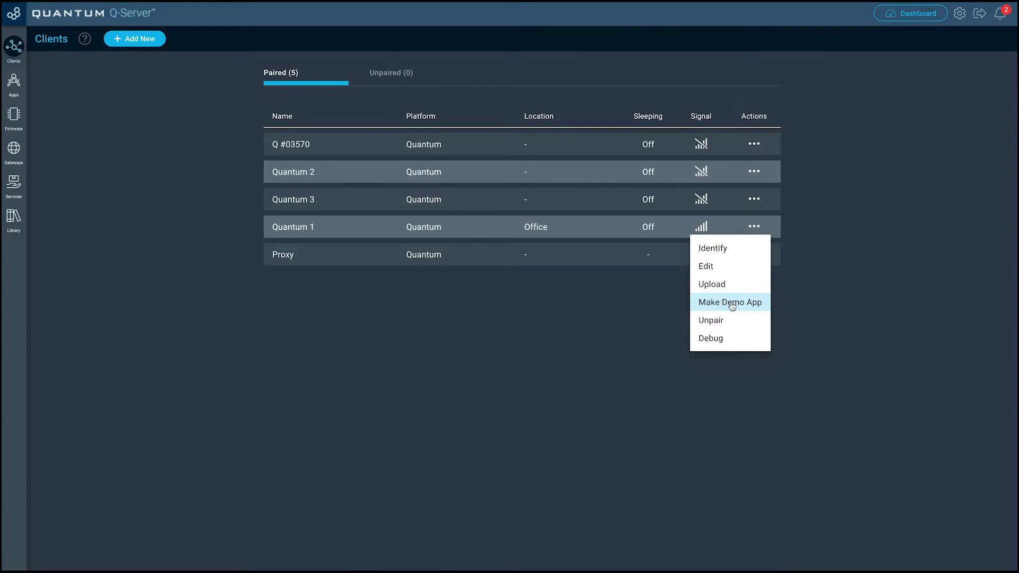
click(732, 306)
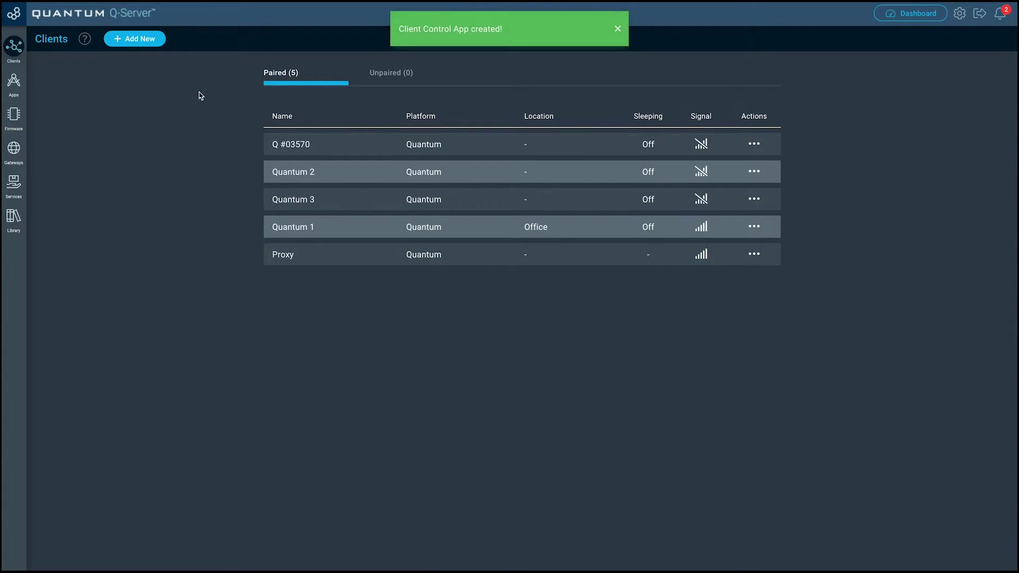
click(14, 87)
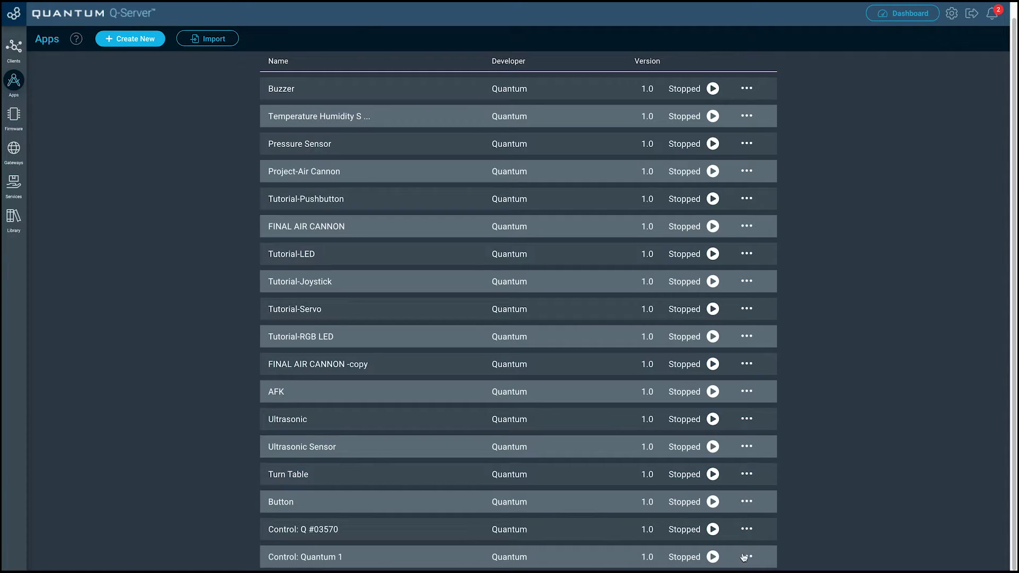
click(746, 556)
click(720, 465)
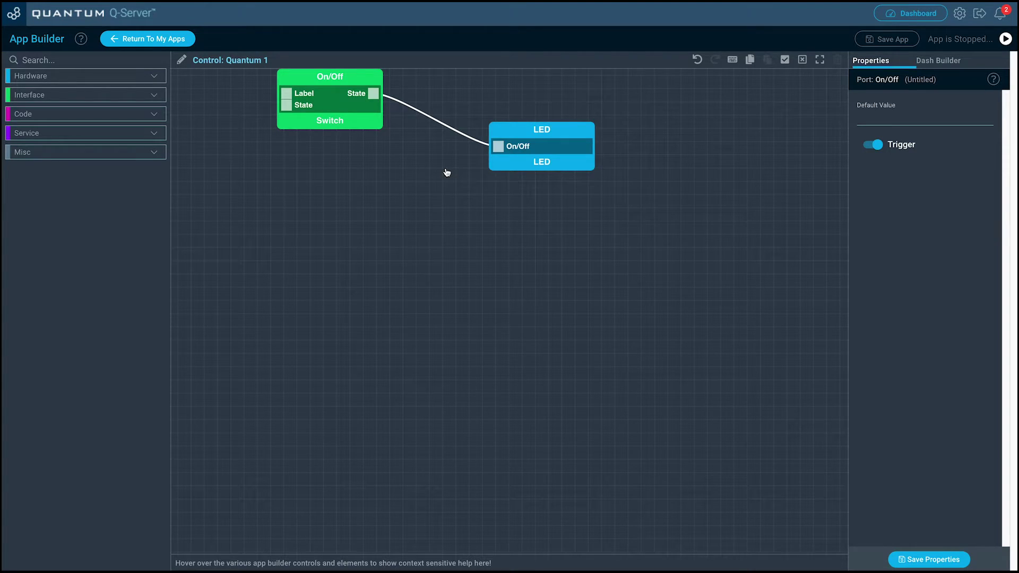
click(169, 39)
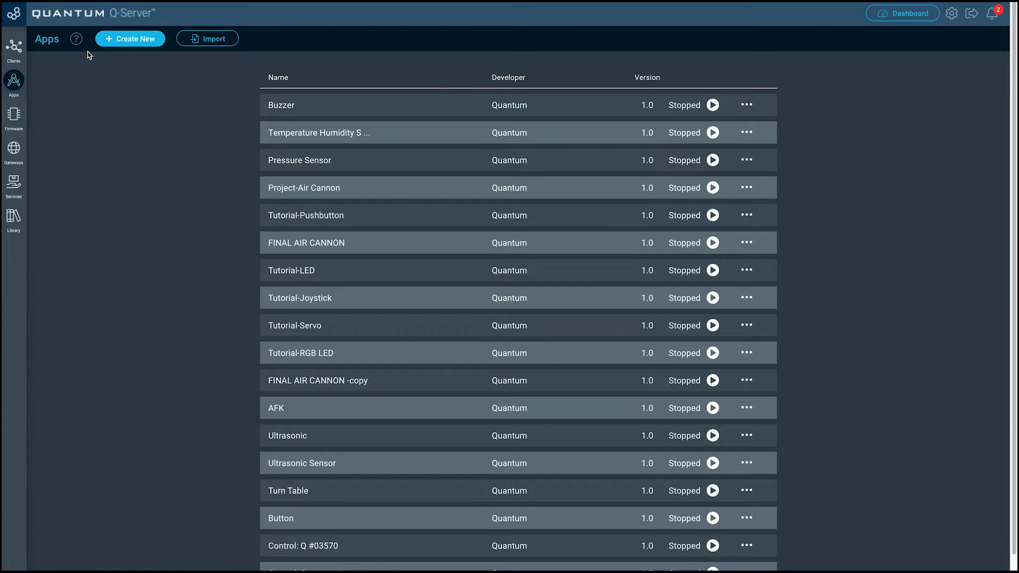
click(14, 48)
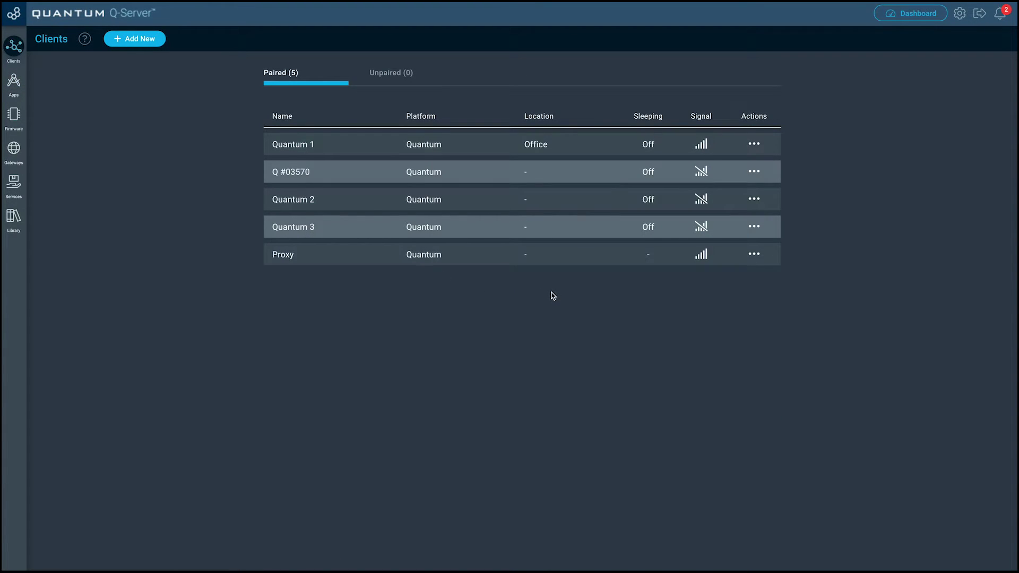
Step: Debug client Quantum 1 and inspect its led hardware service details
click(754, 144)
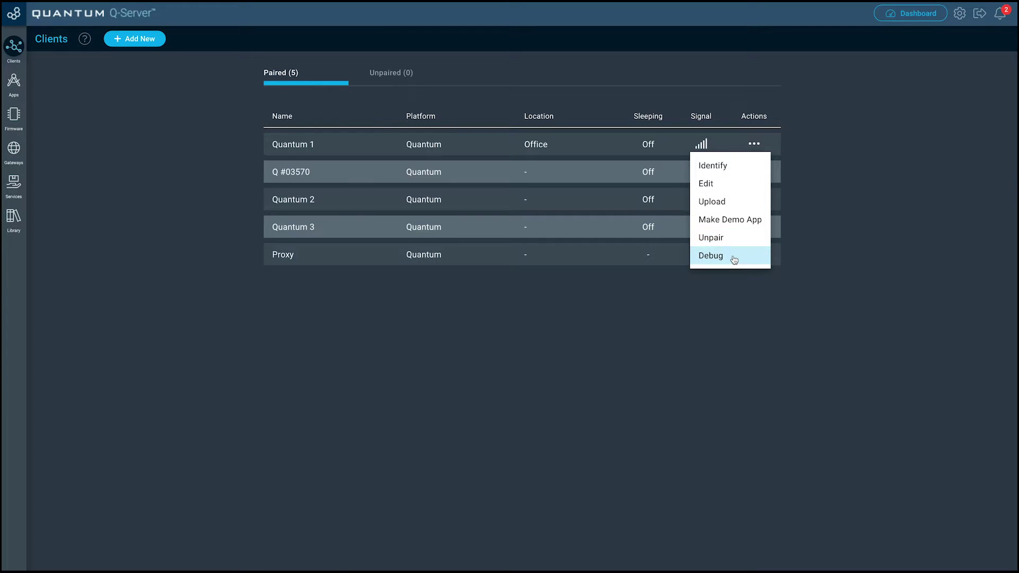
click(733, 258)
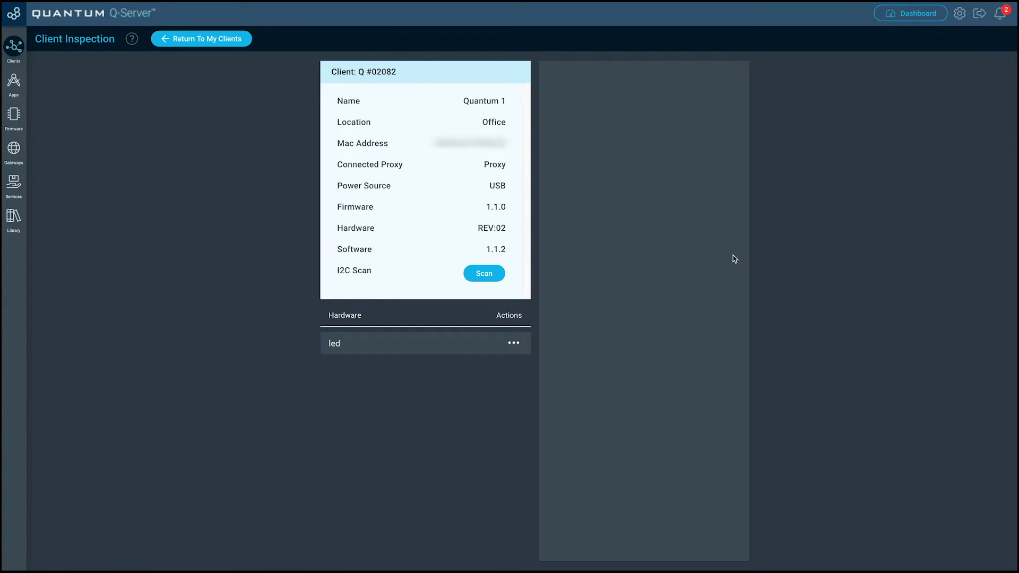
click(451, 343)
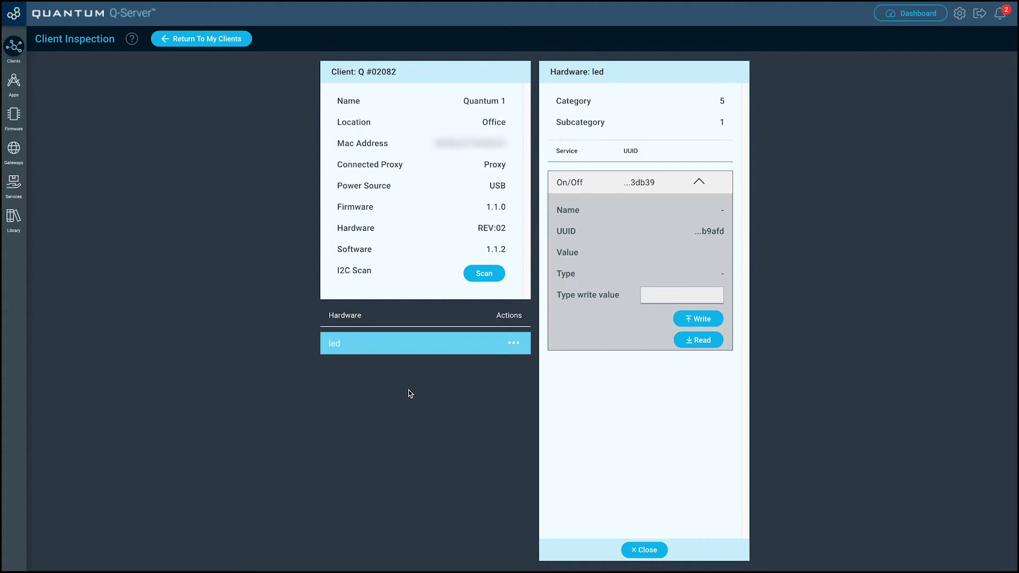
Step: Return to the Apps list from the client inspection
click(14, 81)
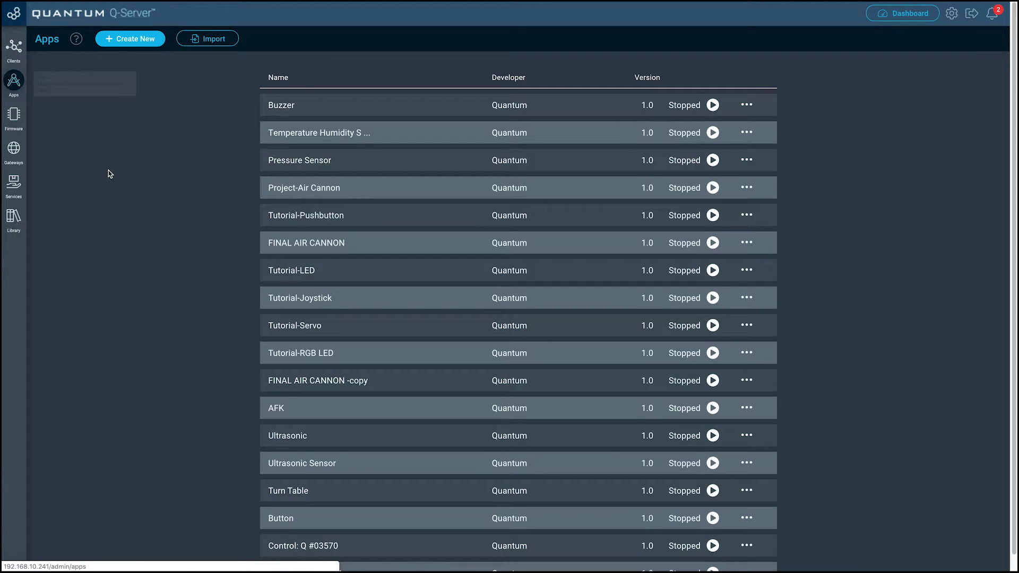
scroll(131, 183, down, 1)
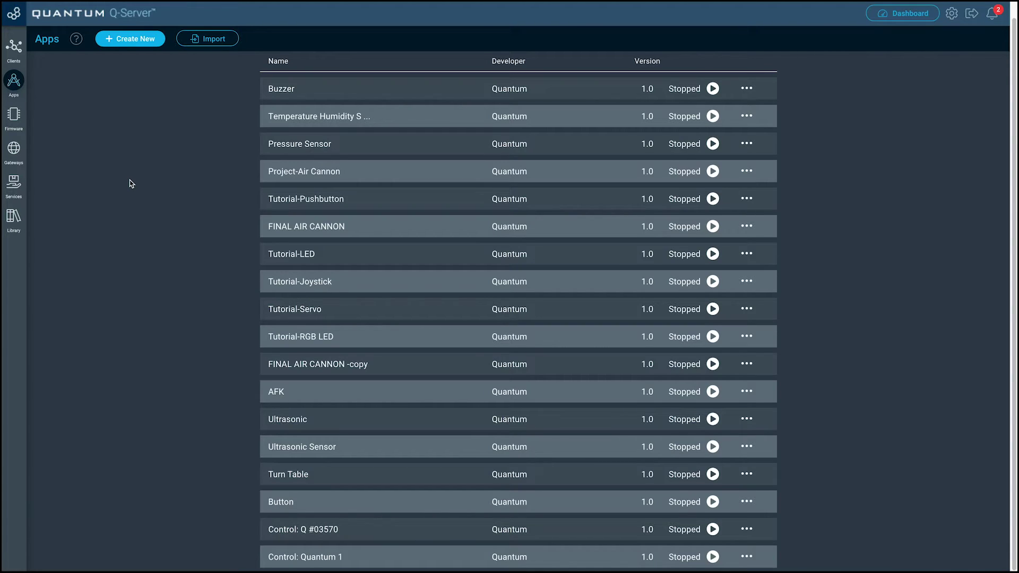
Step: Create a new app named Server Demo, opening its empty App Builder canvas
click(132, 38)
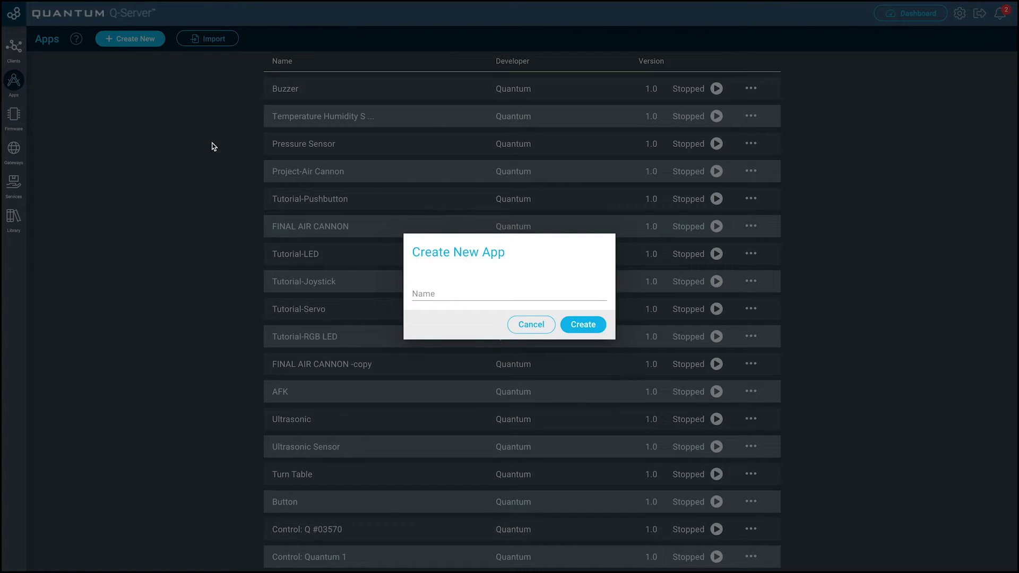
click(438, 291)
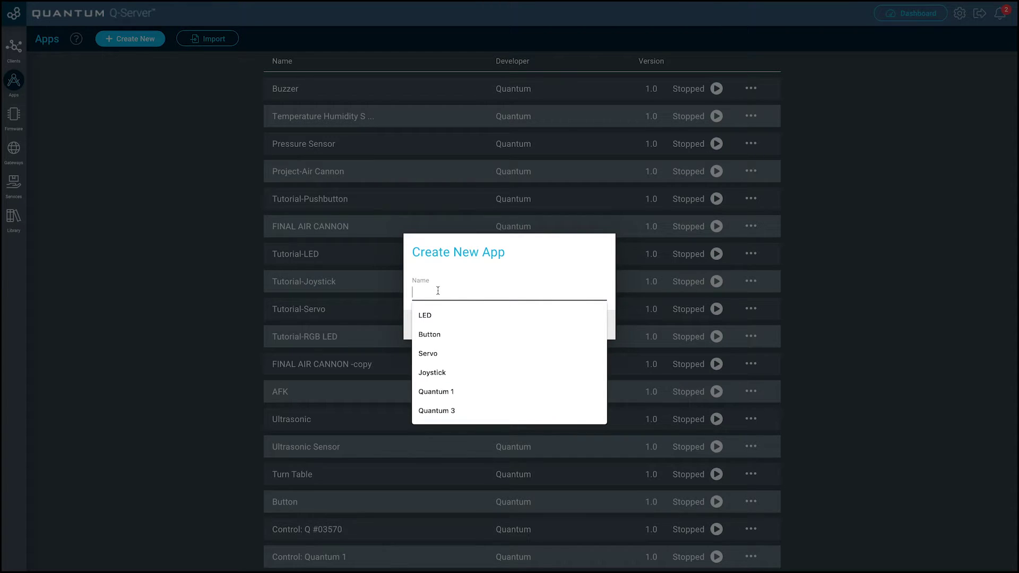
text(Q)
key(BackSpace)
text(Server )
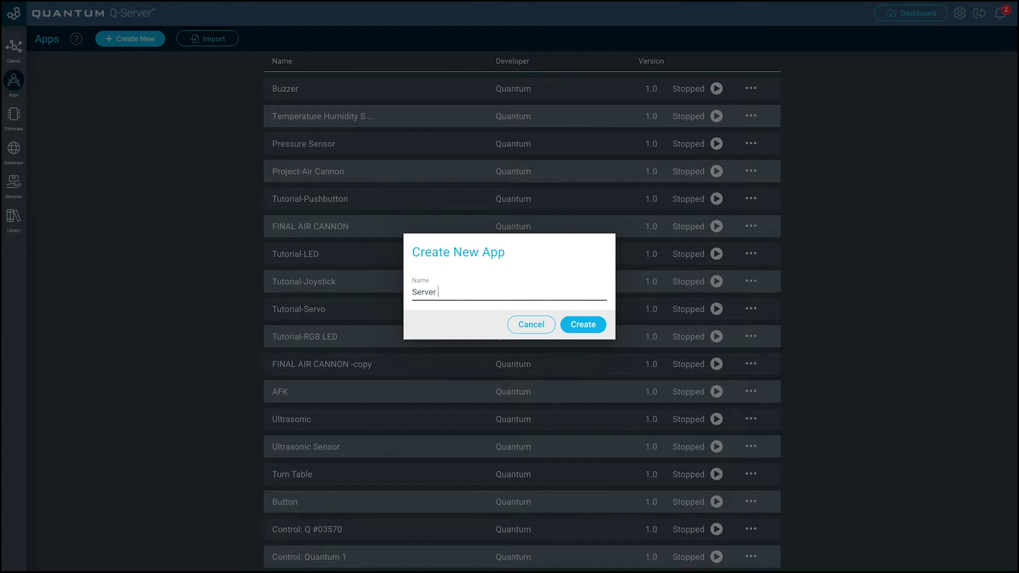
text(Demo)
key(Return)
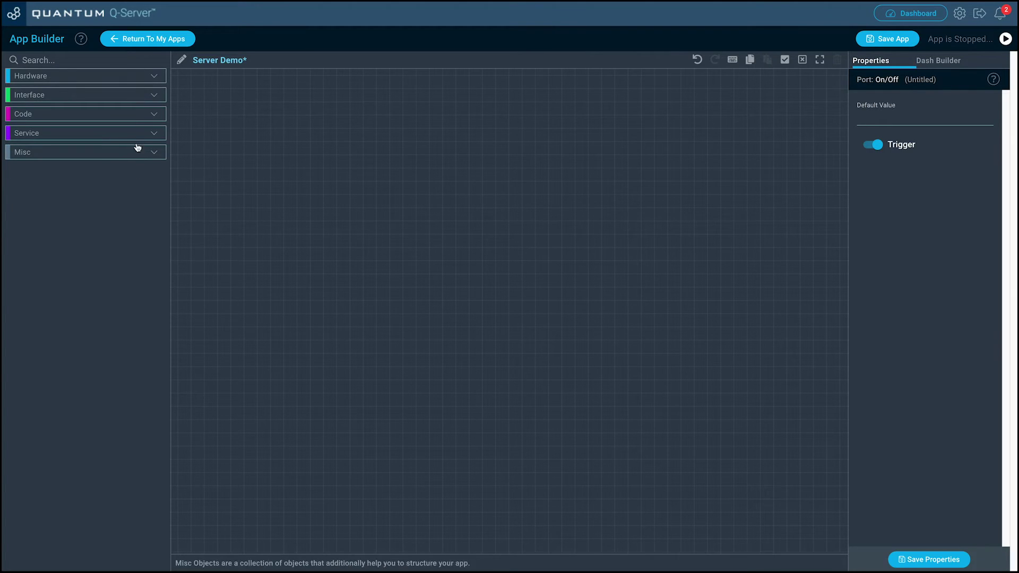
click(135, 80)
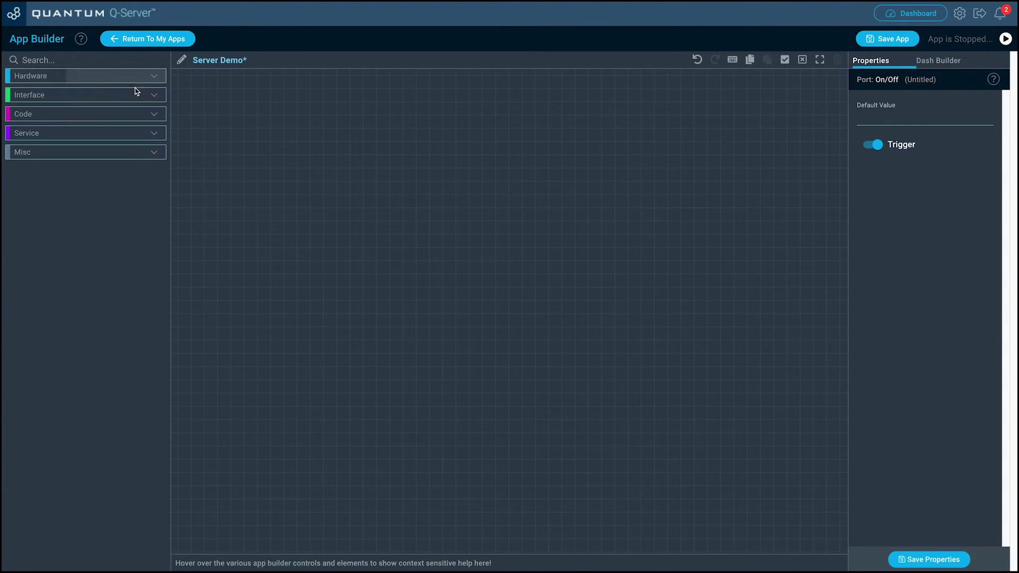
click(135, 94)
click(137, 120)
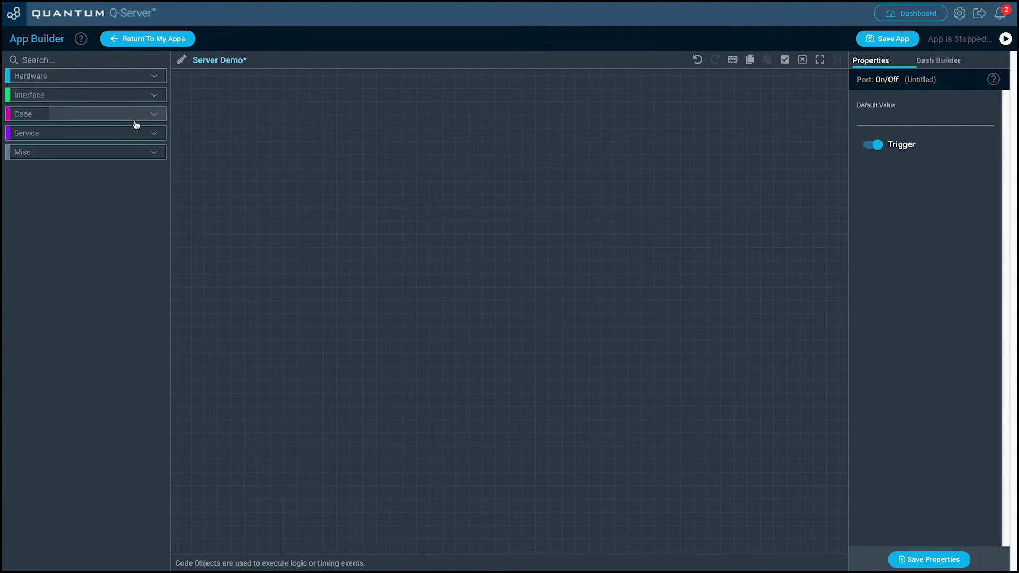
click(136, 137)
click(135, 156)
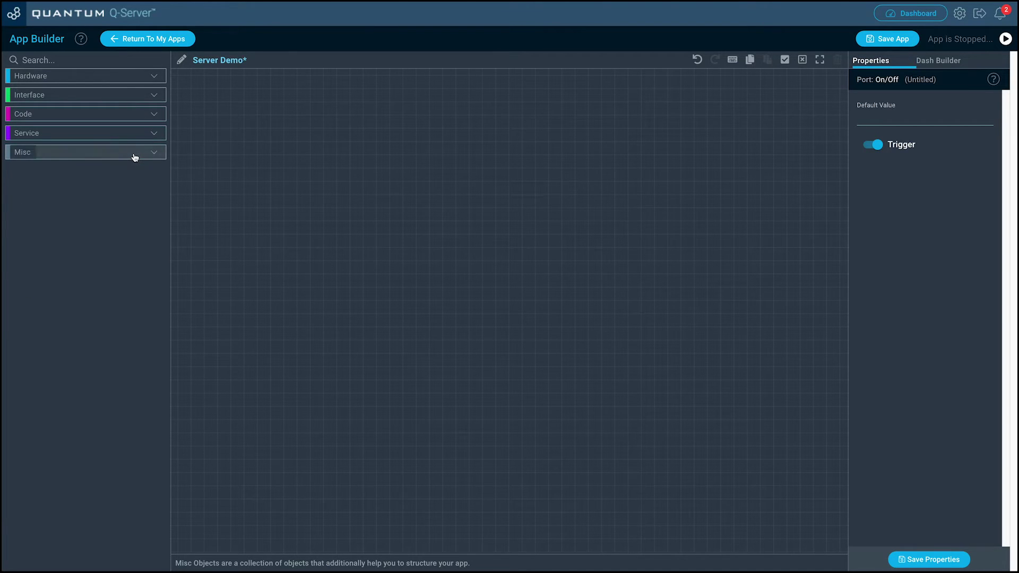
click(112, 61)
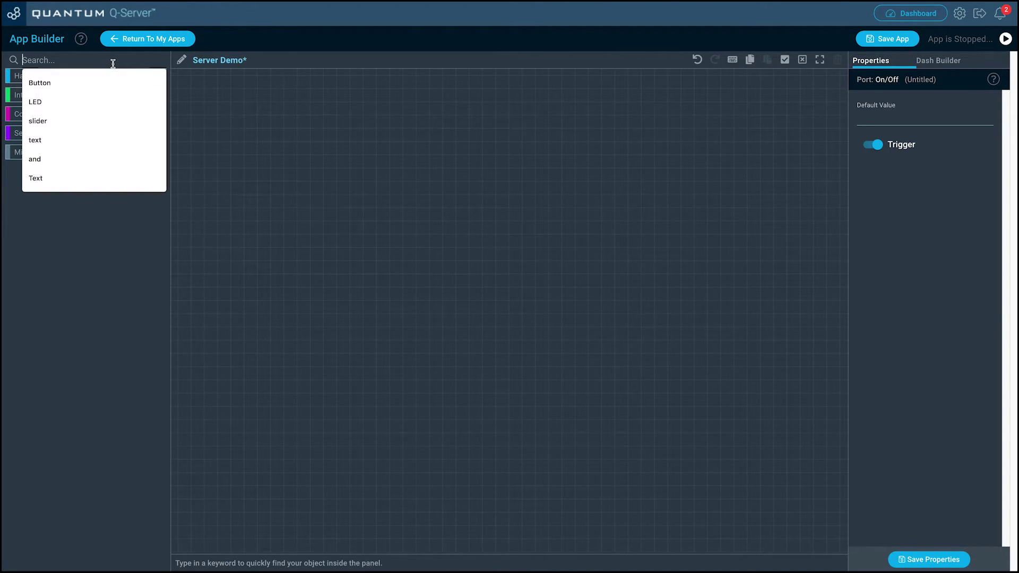
text(LED)
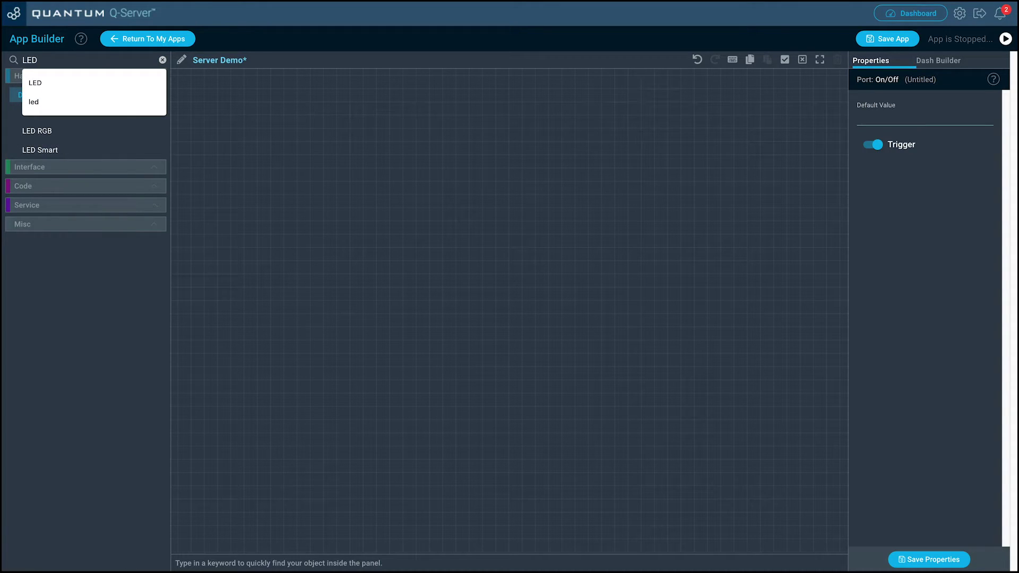
click(136, 84)
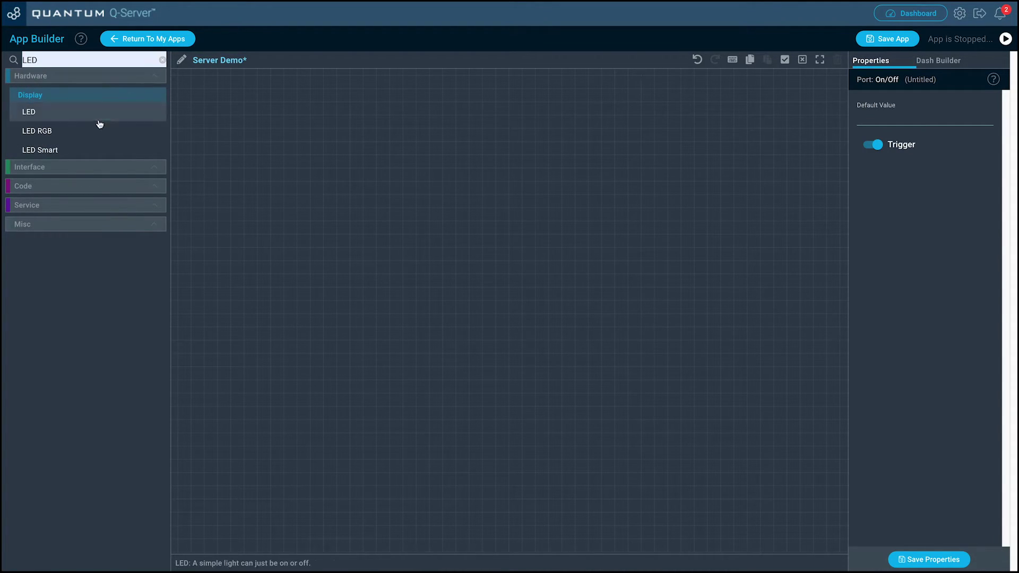
click(163, 60)
click(102, 222)
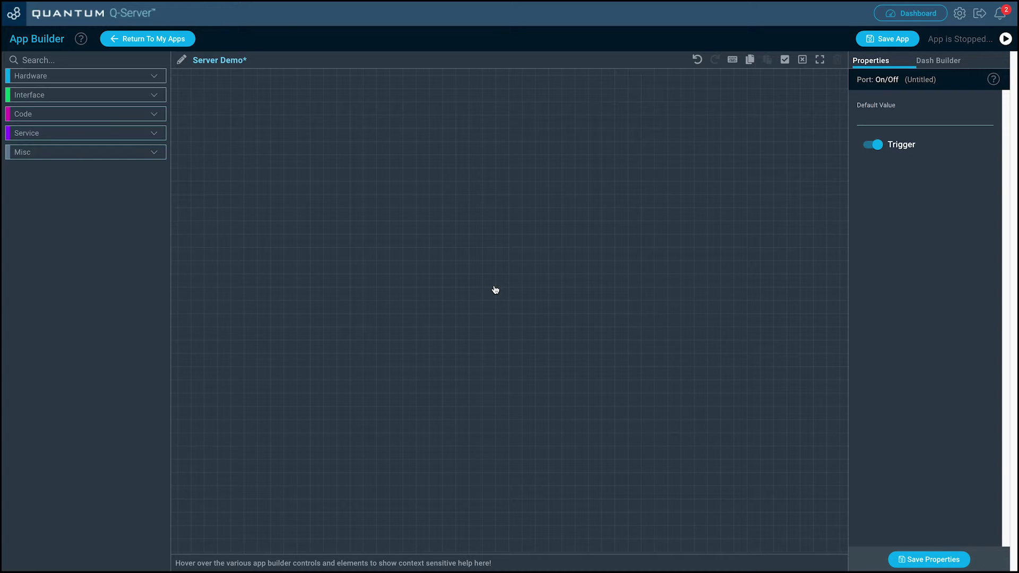
click(89, 77)
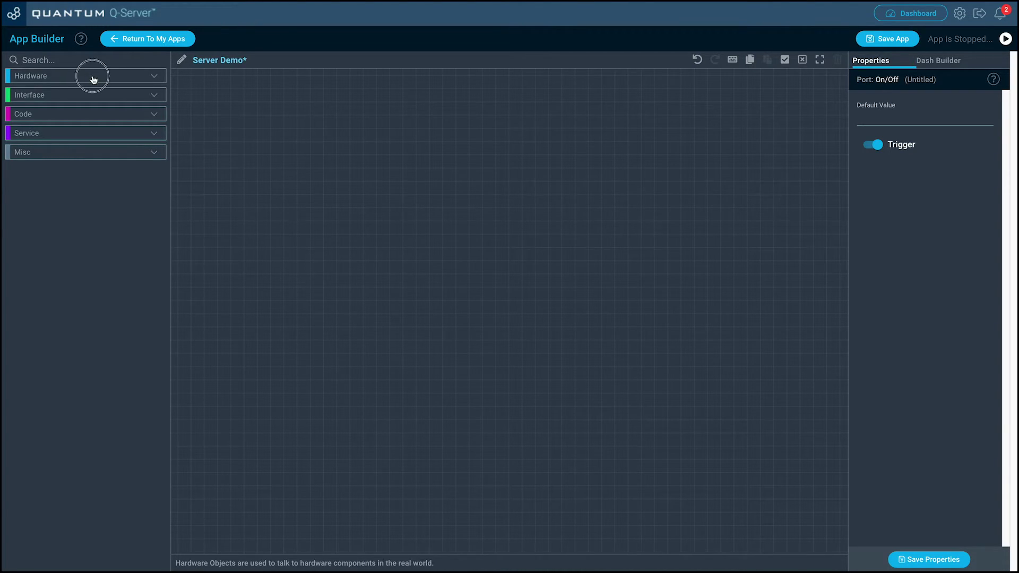
scroll(97, 252, down, 2)
scroll(98, 252, down, 3)
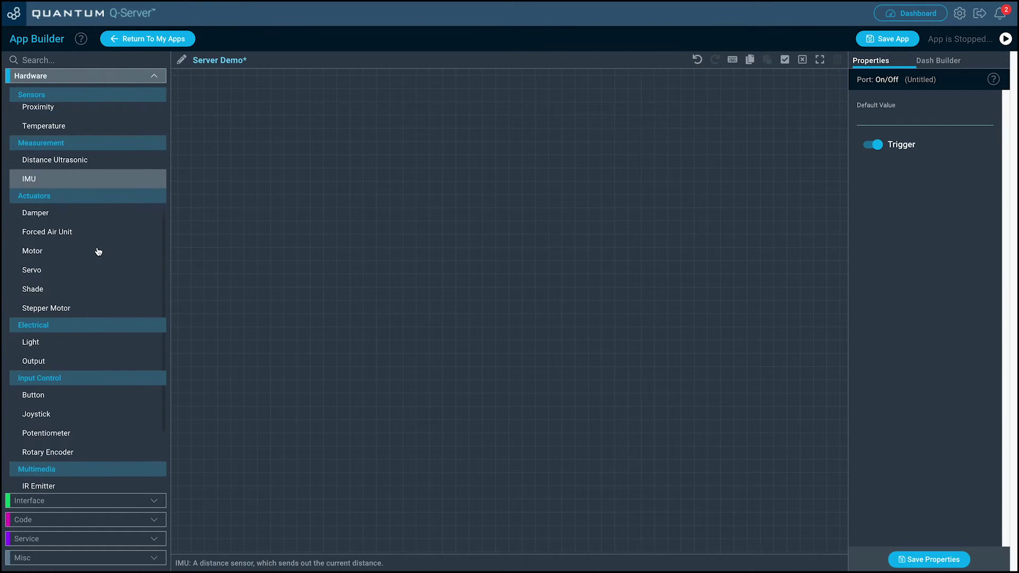
scroll(96, 257, down, 2)
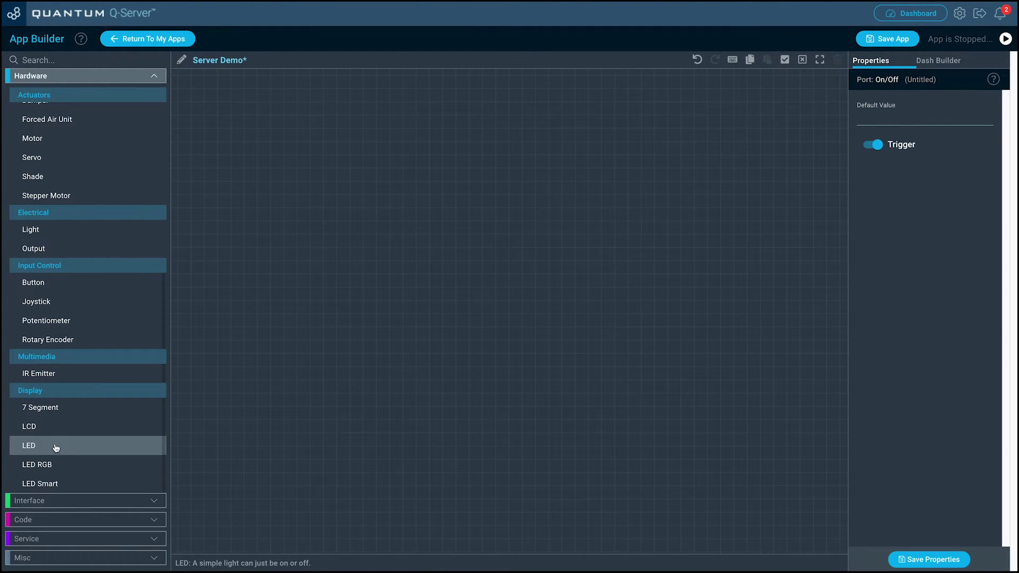
drag(57, 448, 581, 278)
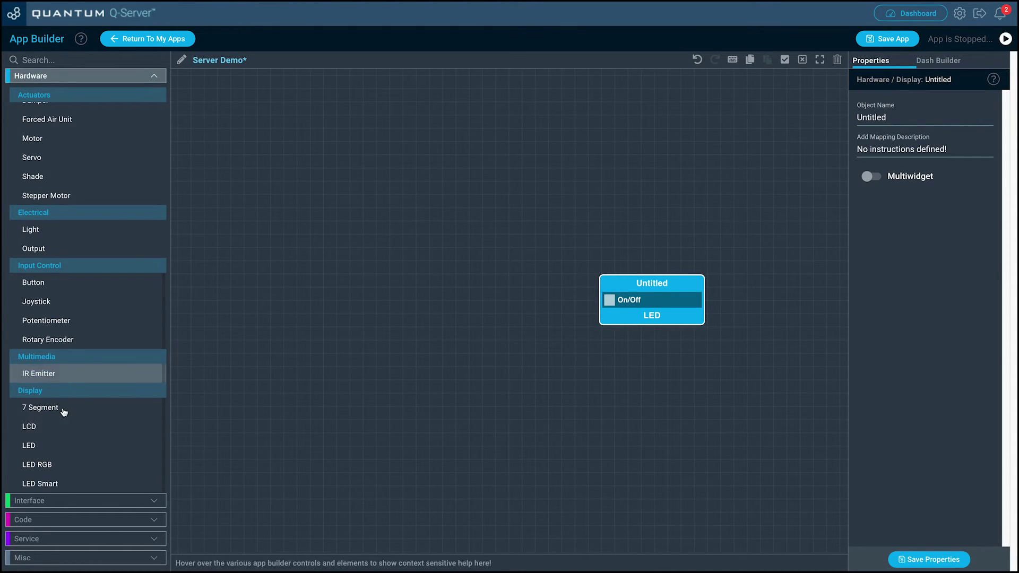
drag(47, 445, 629, 195)
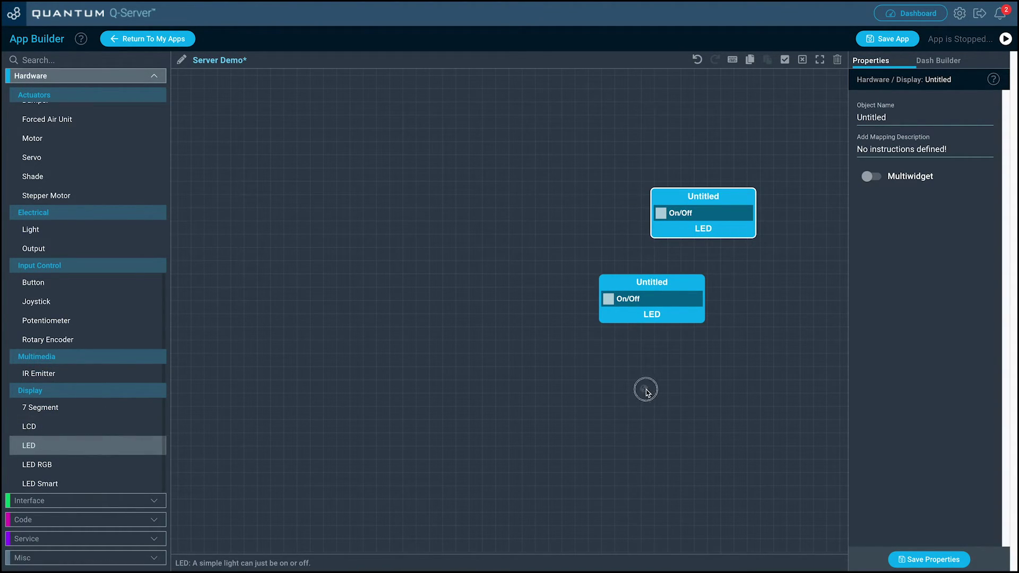
drag(69, 441, 645, 391)
drag(637, 280, 688, 296)
drag(697, 209, 702, 247)
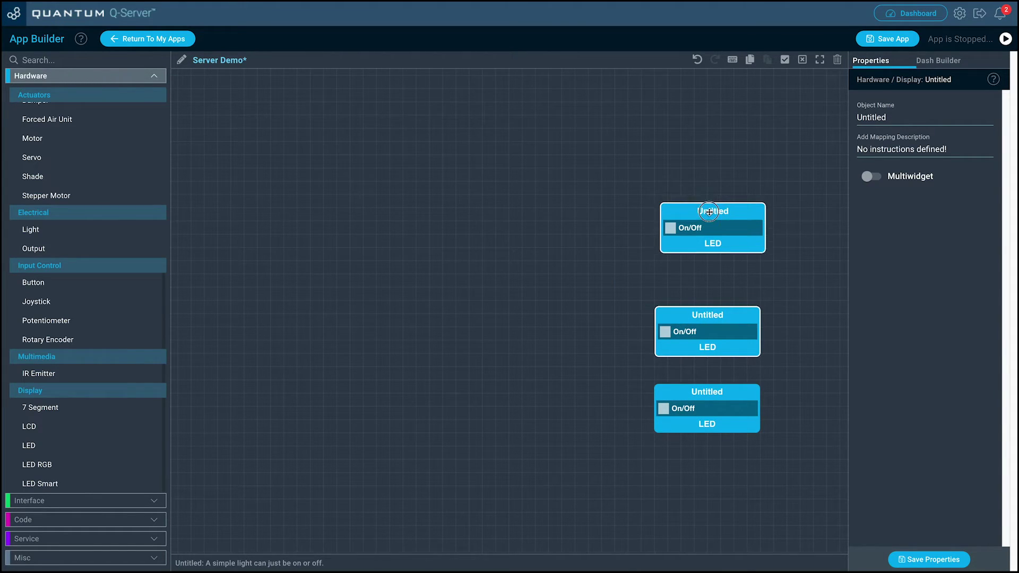
drag(632, 375, 571, 335)
click(571, 334)
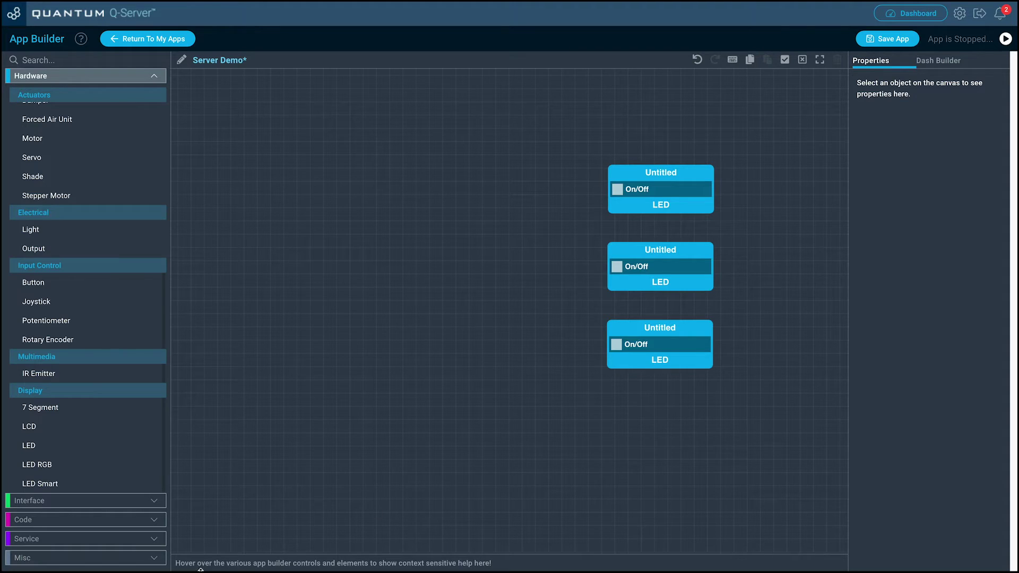
click(666, 335)
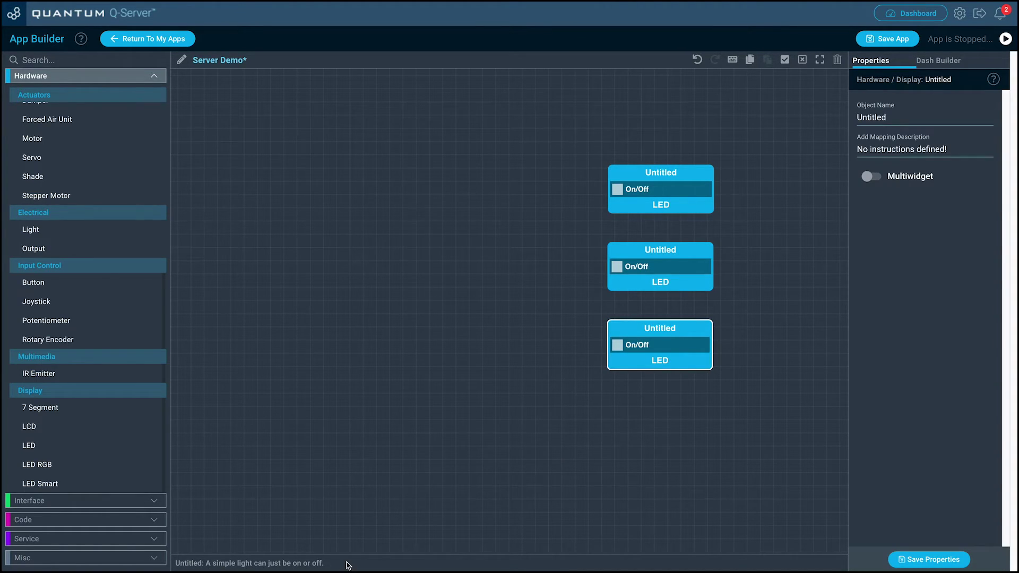
click(631, 344)
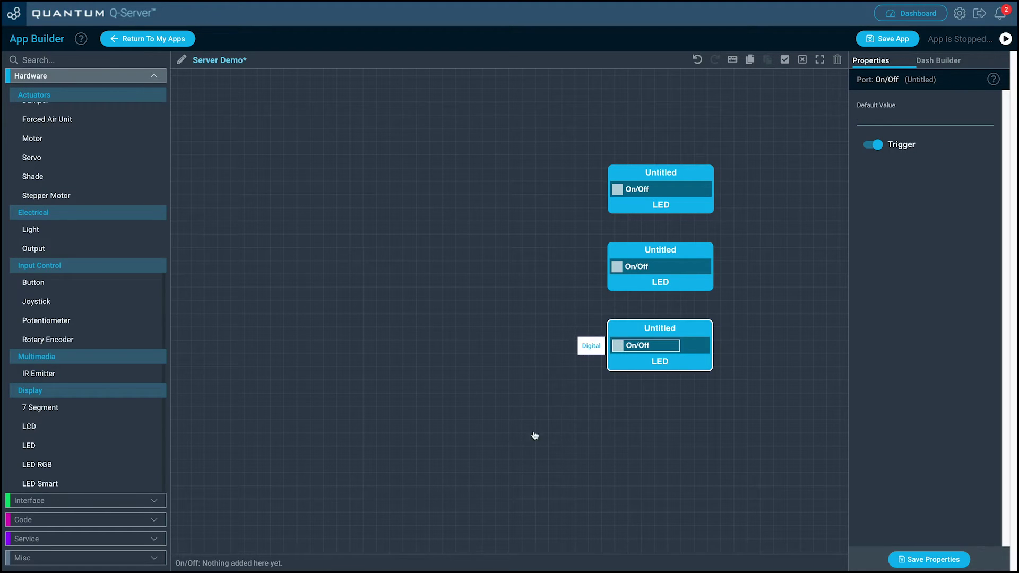
click(628, 253)
click(669, 186)
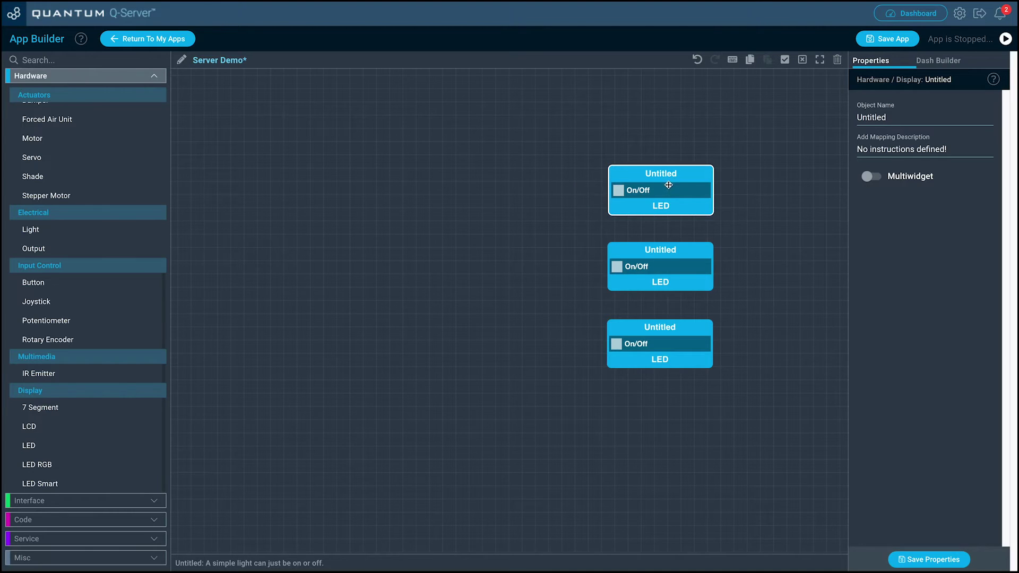
click(533, 259)
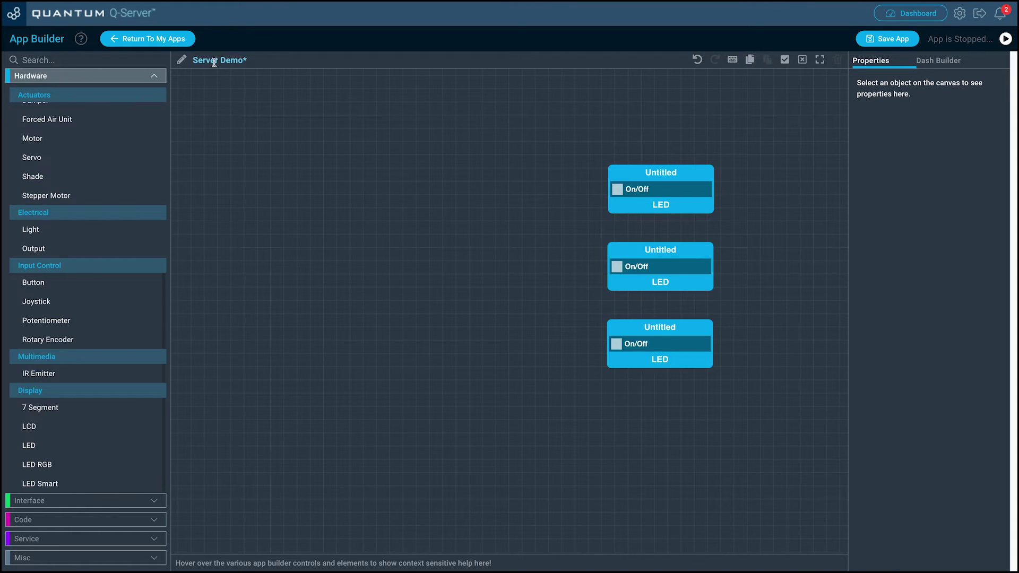
Step: Rename the app from Server Demo to Server Demo 1
click(182, 63)
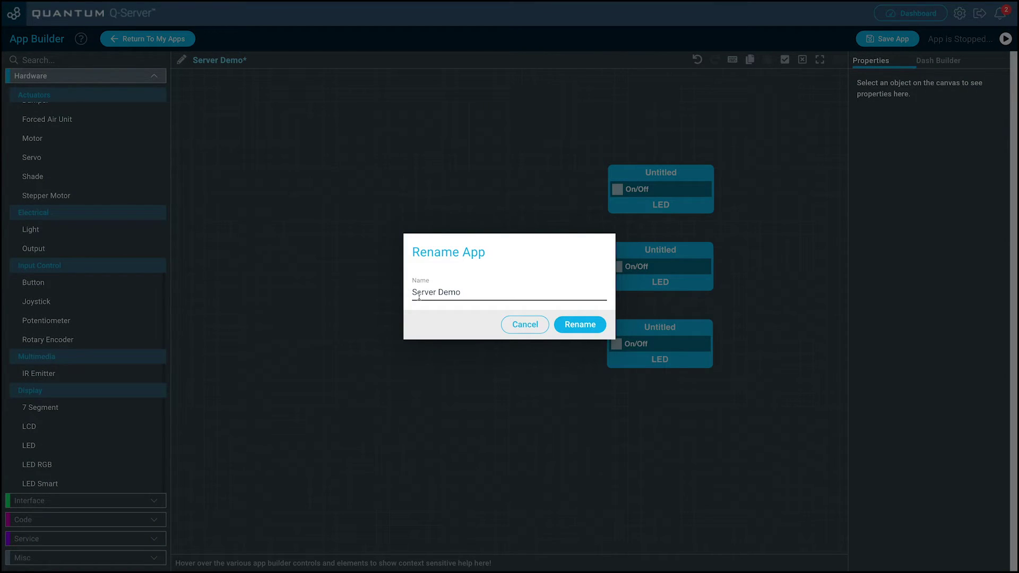
click(480, 293)
text(1)
click(560, 323)
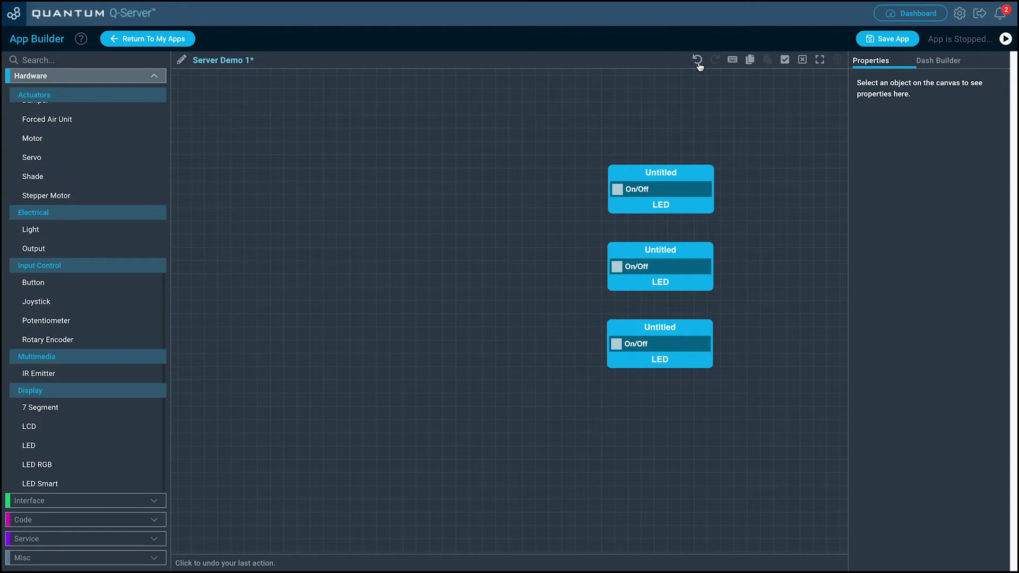
Step: Try the shortcuts, select-all and deselect/center toolbar buttons, then nudge the LED nodes
click(732, 61)
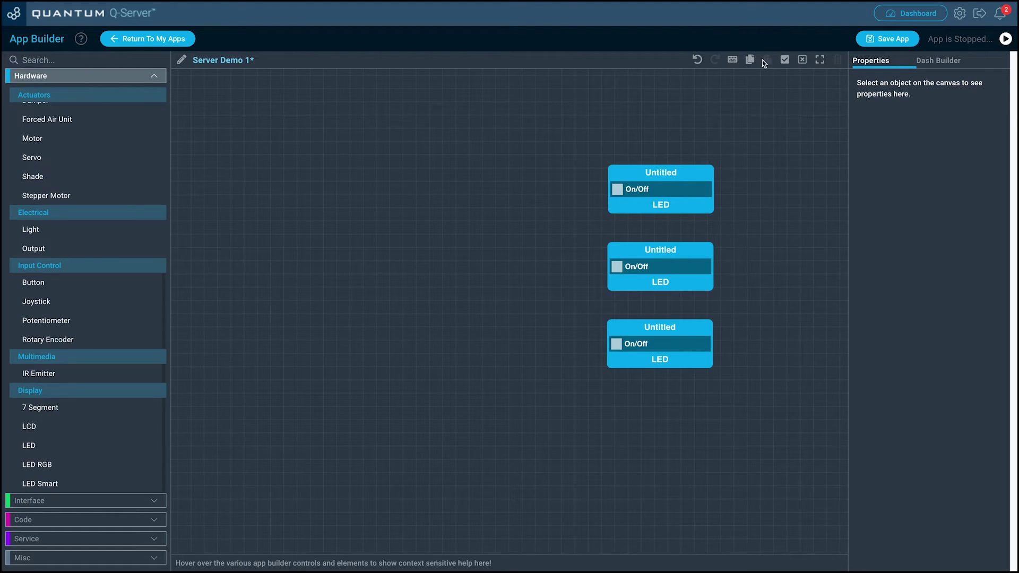
click(786, 61)
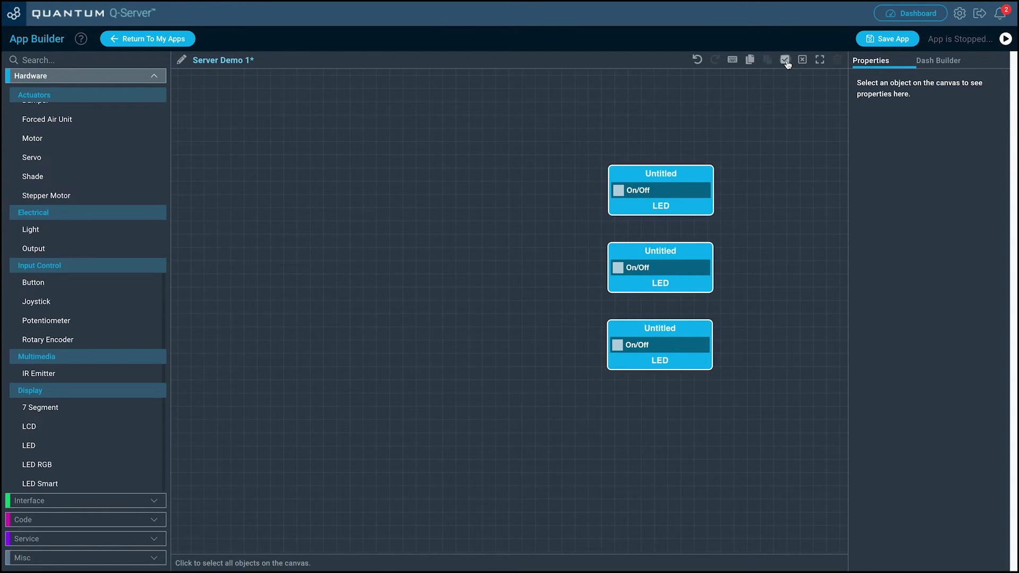
click(802, 61)
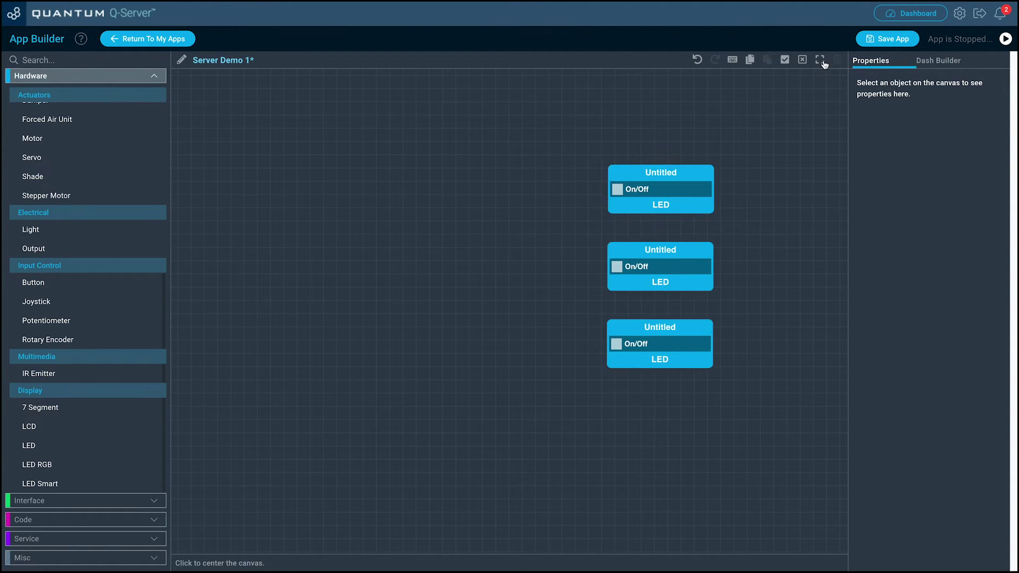
drag(732, 183, 744, 186)
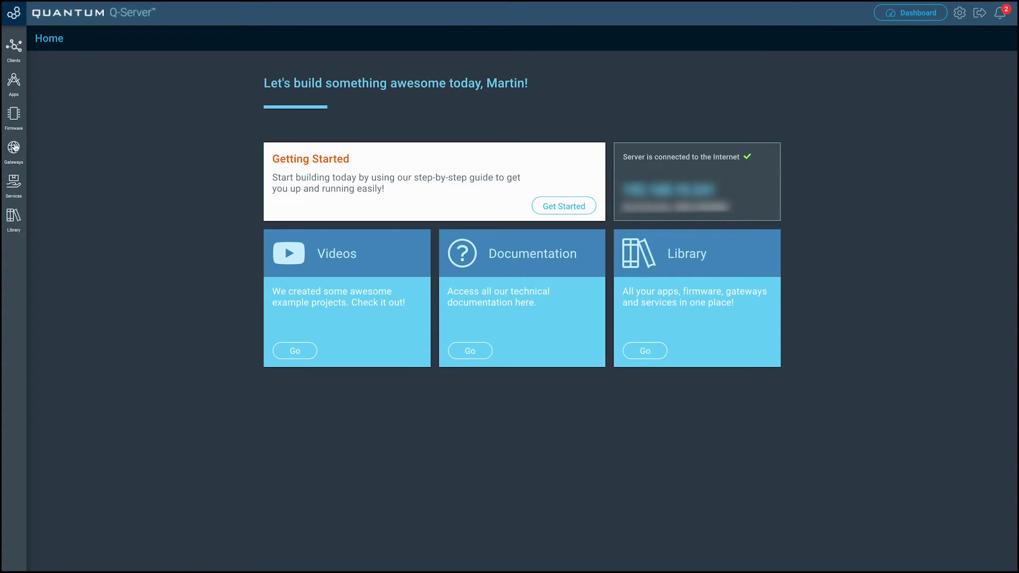
Step: Switch to the Firmware page listing existing firmware
click(13, 113)
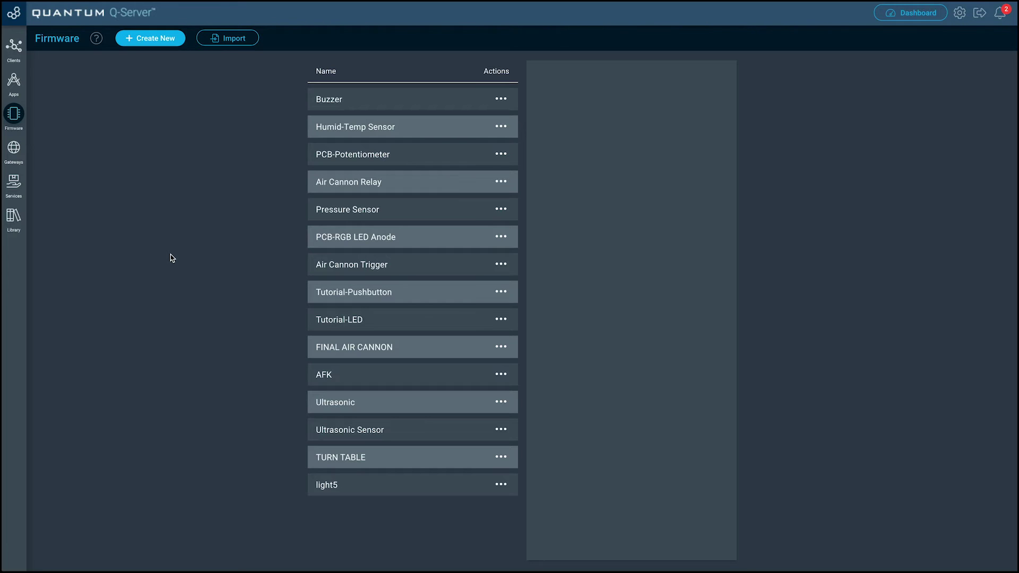
Step: Create a new empty firmware named 'Server Demo'
click(153, 40)
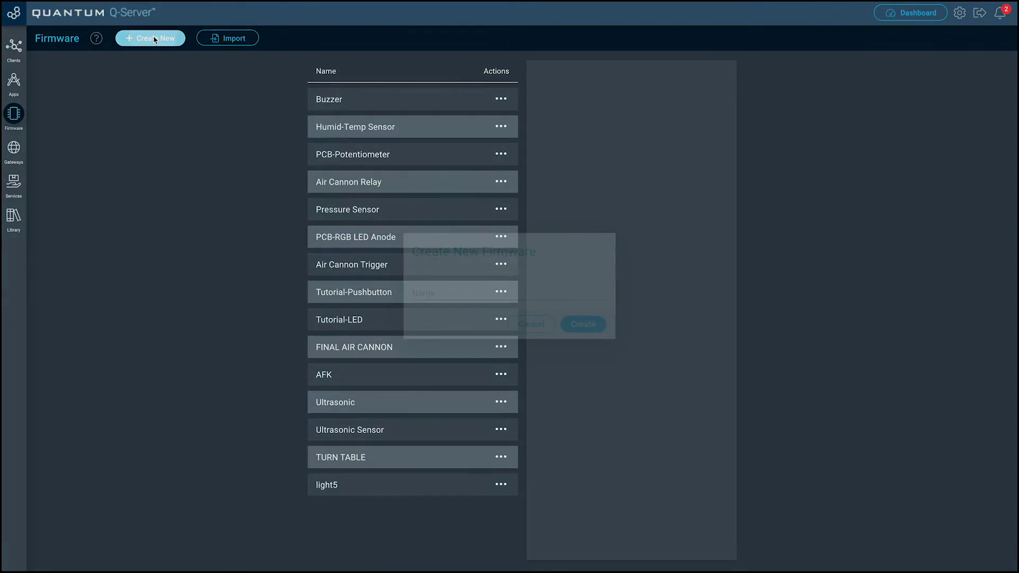
click(481, 295)
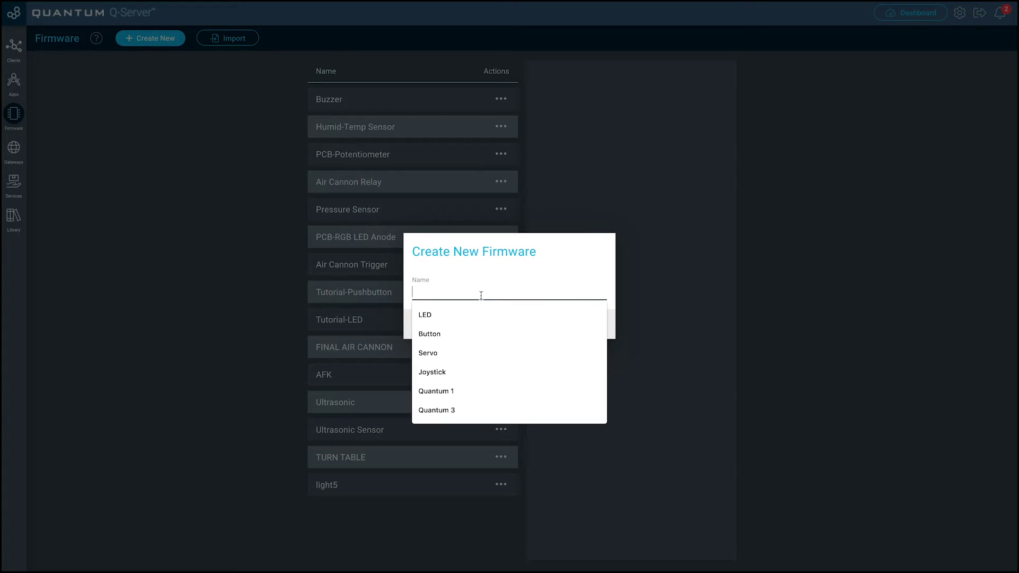
text(Server )
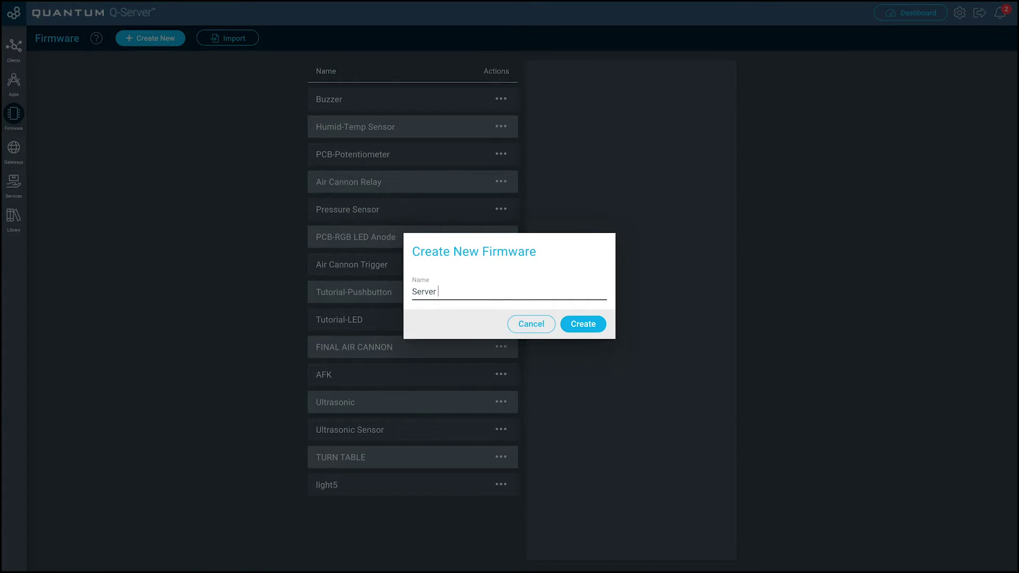
text(Demo)
key(Return)
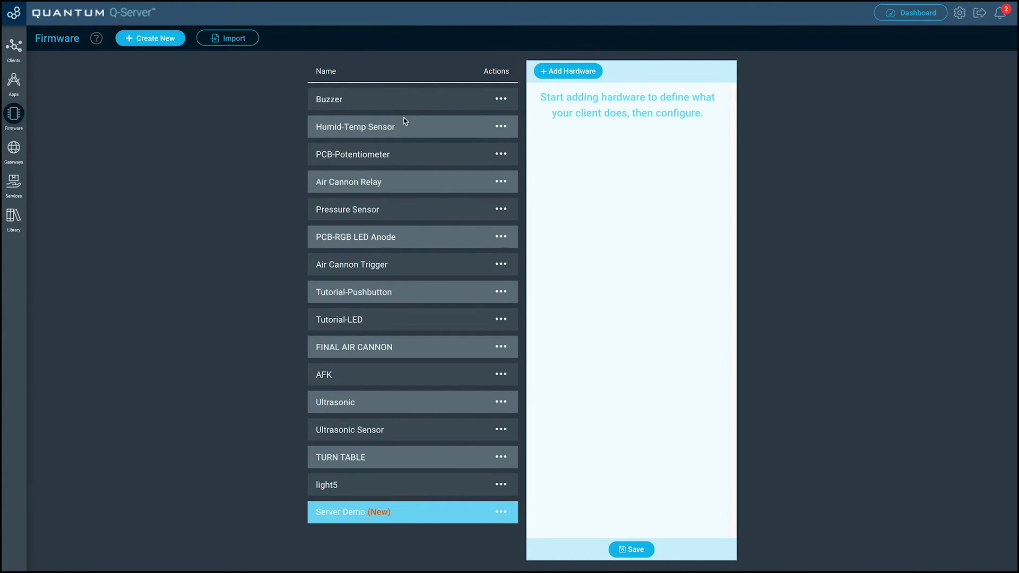
Step: Inspect PCB-Potentiometer's Potentiometer hardware, then switch to the Tutorial-LED firmware
click(418, 157)
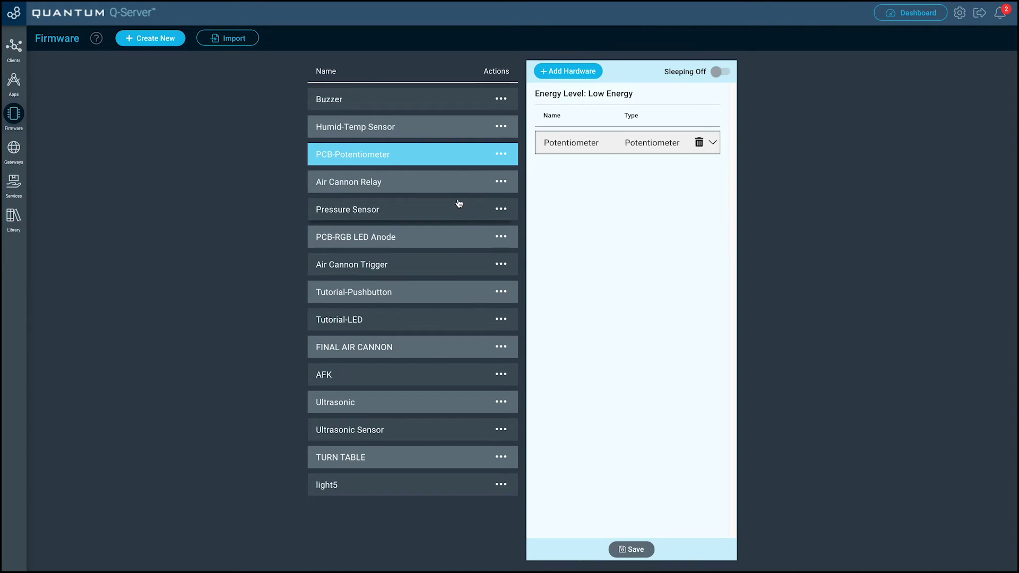
click(616, 145)
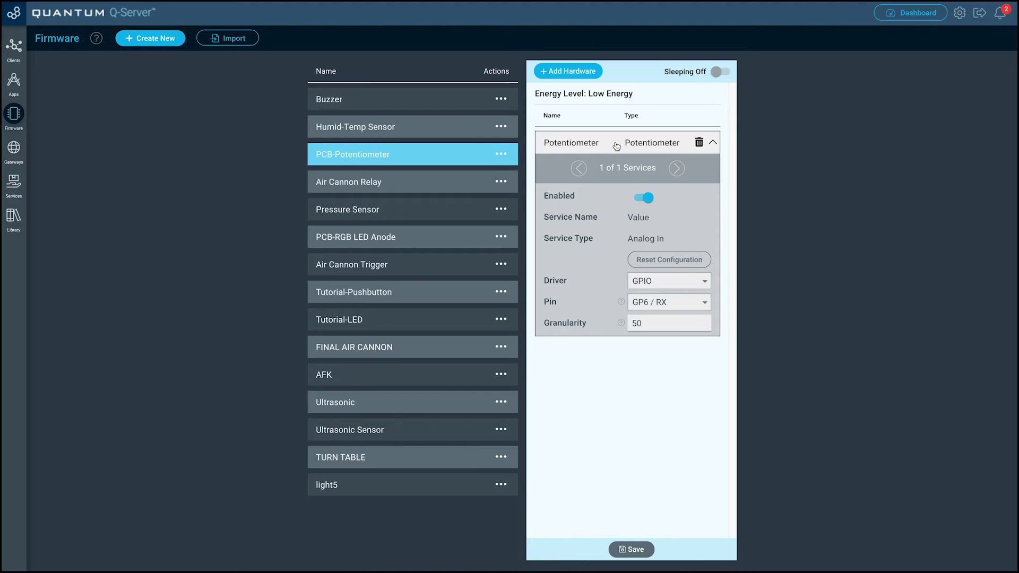
click(403, 319)
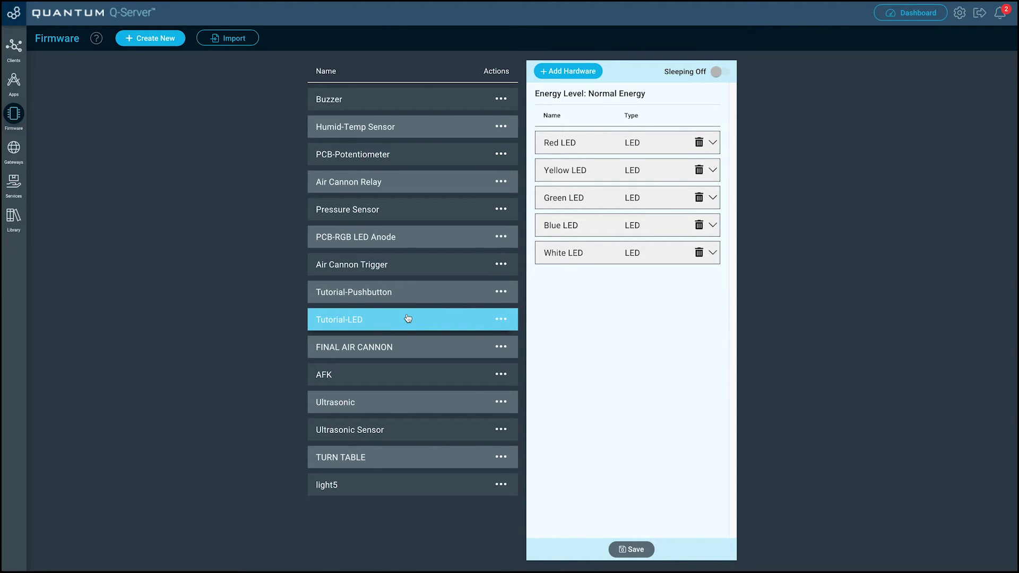
click(501, 319)
click(485, 344)
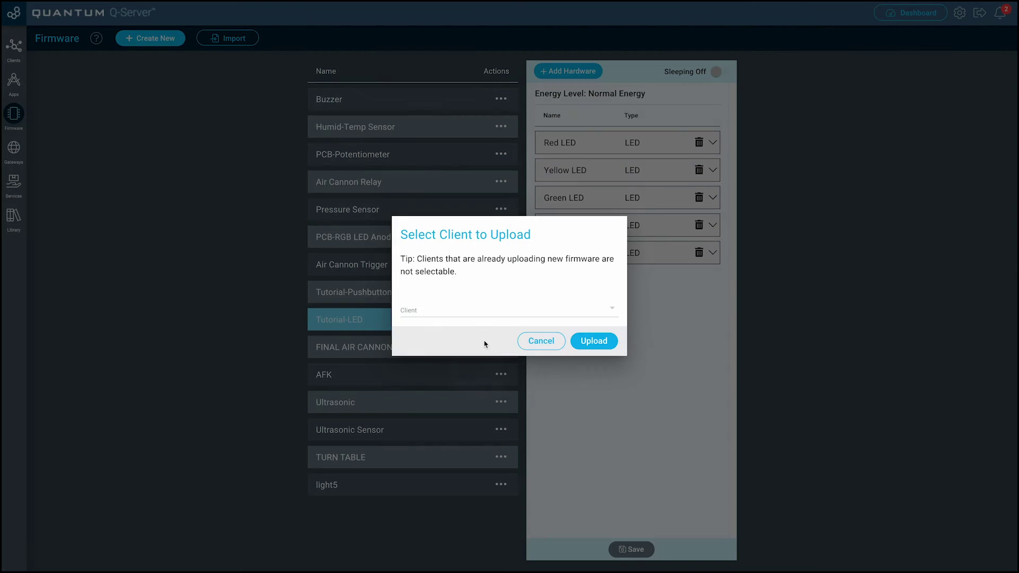
click(482, 312)
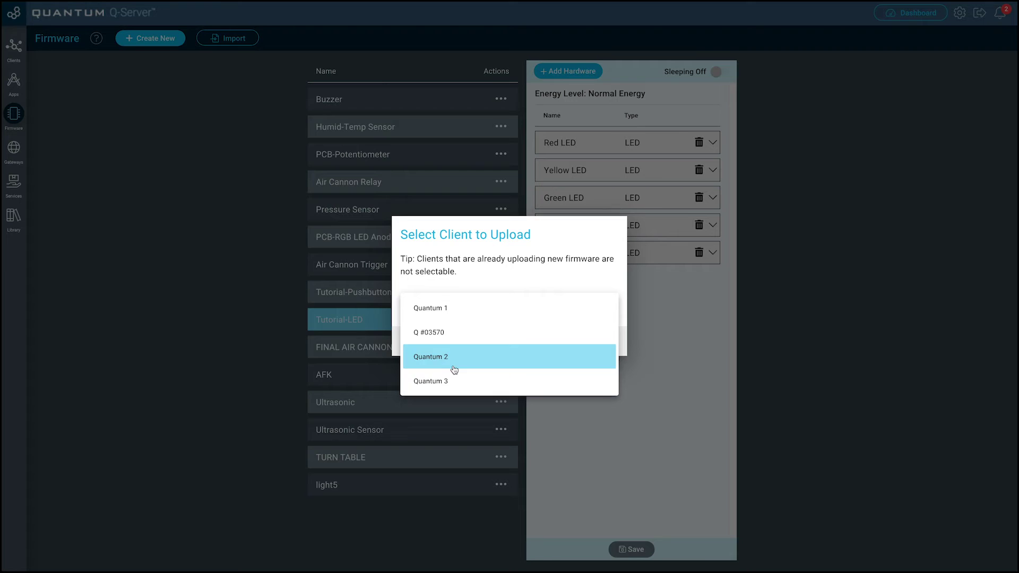
click(446, 308)
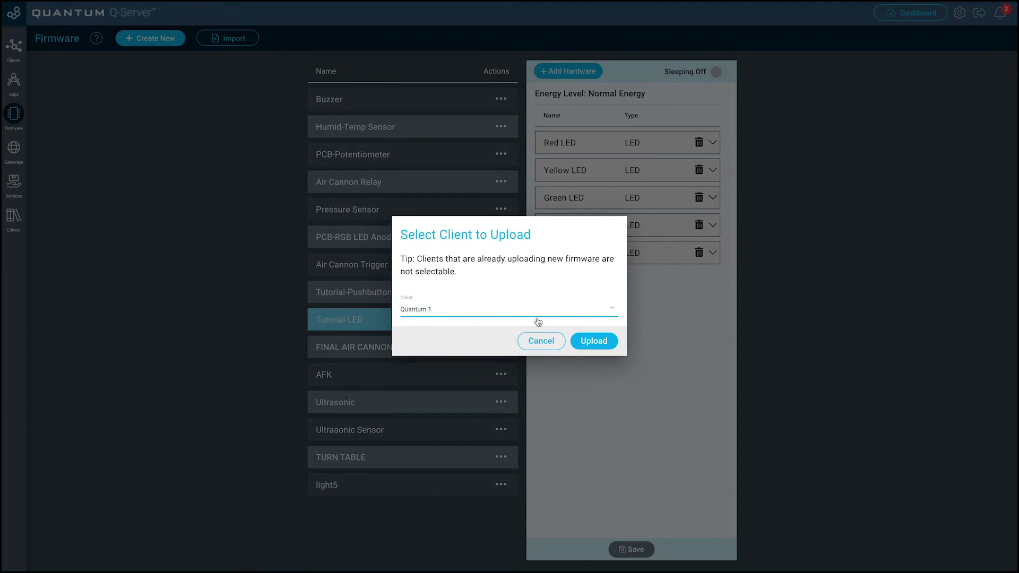
click(538, 342)
click(501, 319)
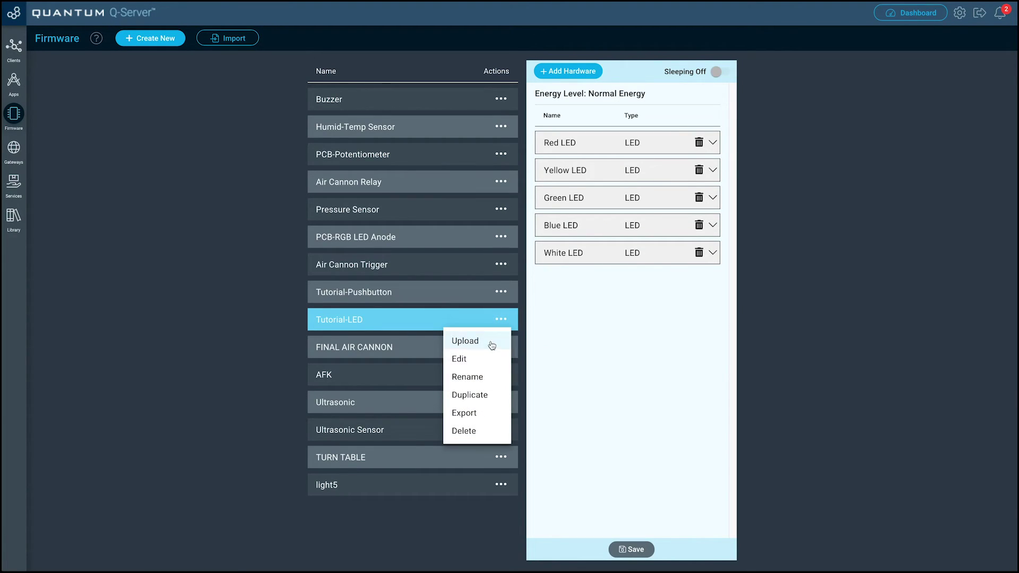
click(487, 363)
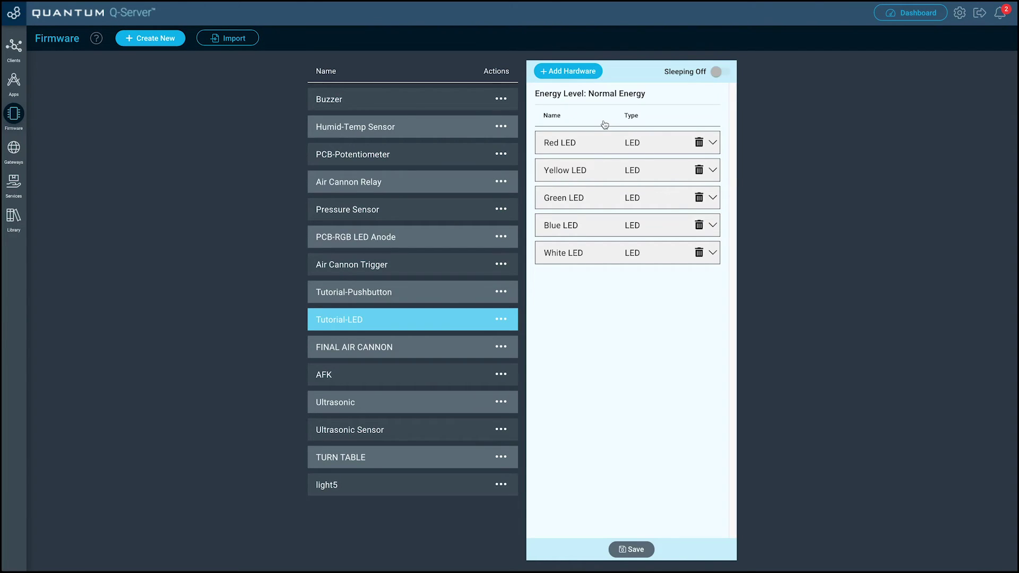
click(611, 147)
click(609, 145)
click(608, 176)
click(607, 171)
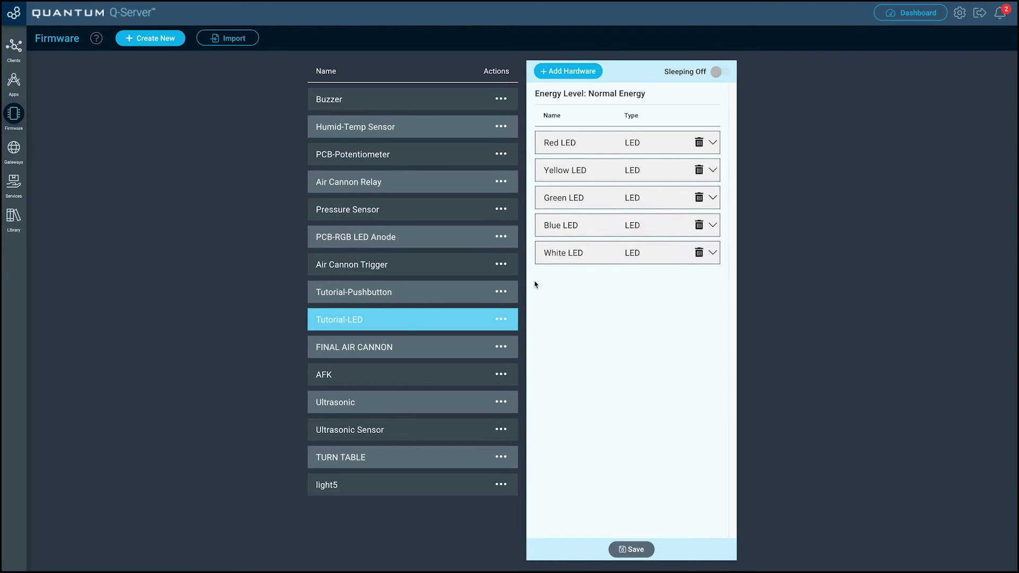
Step: Rename the Tutorial-LED firmware to 'Tutorial-LED 1'
click(502, 320)
click(472, 377)
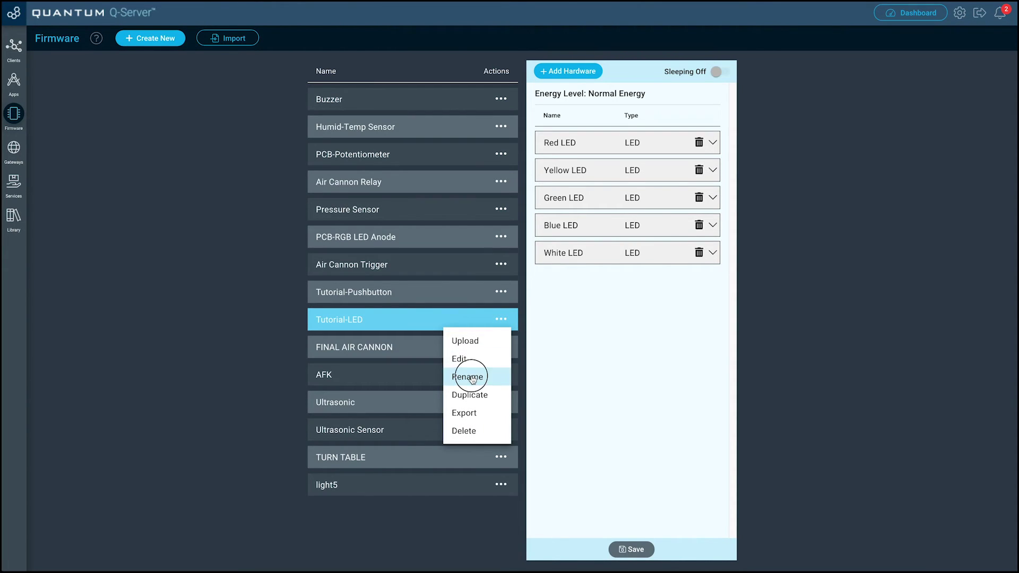
click(487, 291)
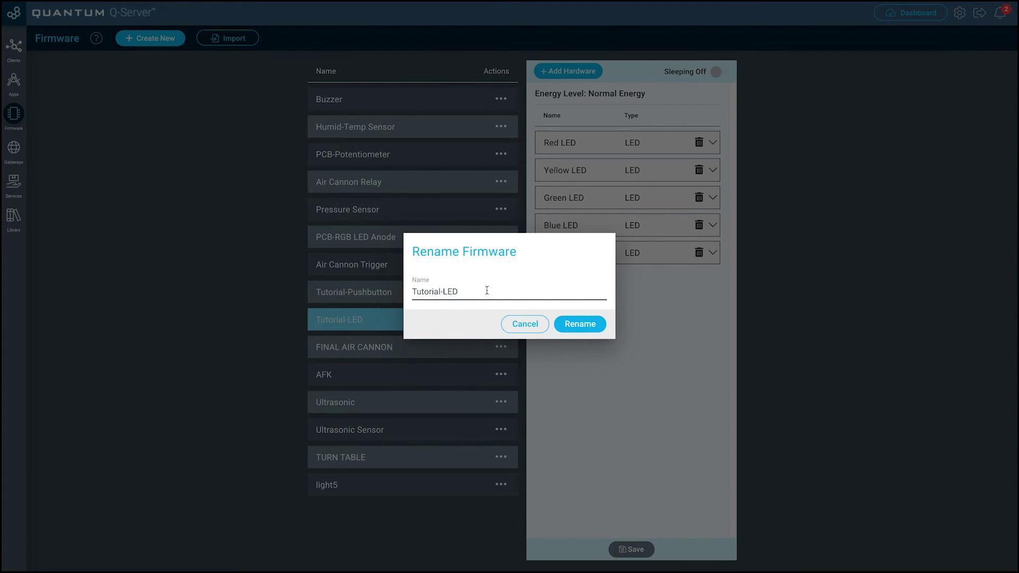
text(1)
click(573, 325)
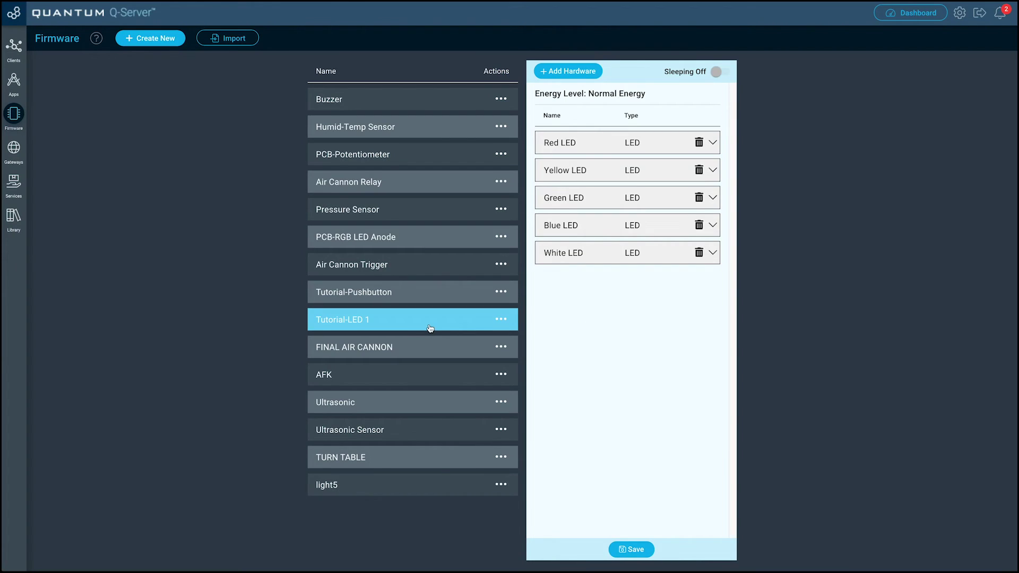
Step: Check Tutorial-LED 1's actions menu and dismiss it while the save loads
click(500, 319)
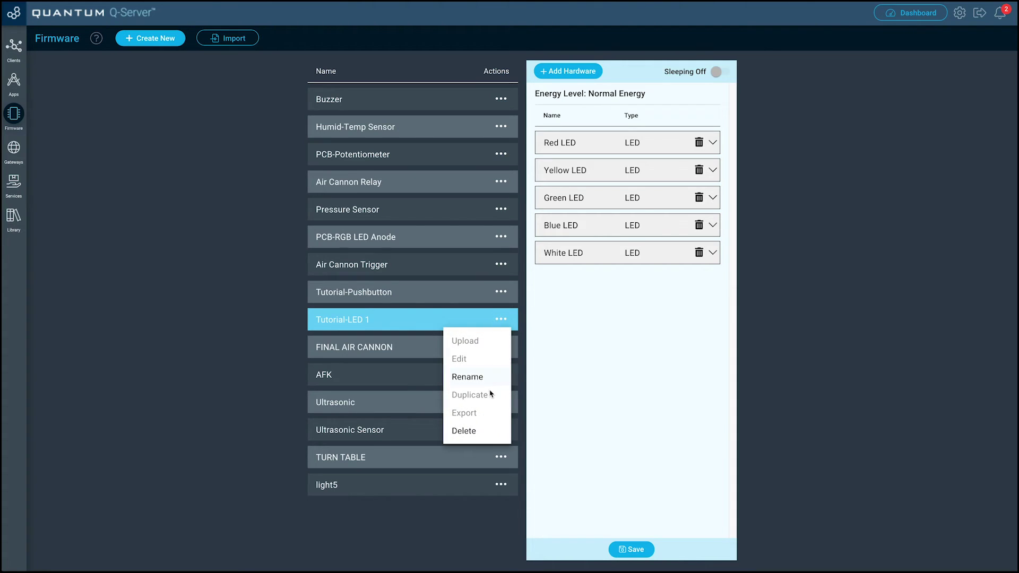
click(446, 319)
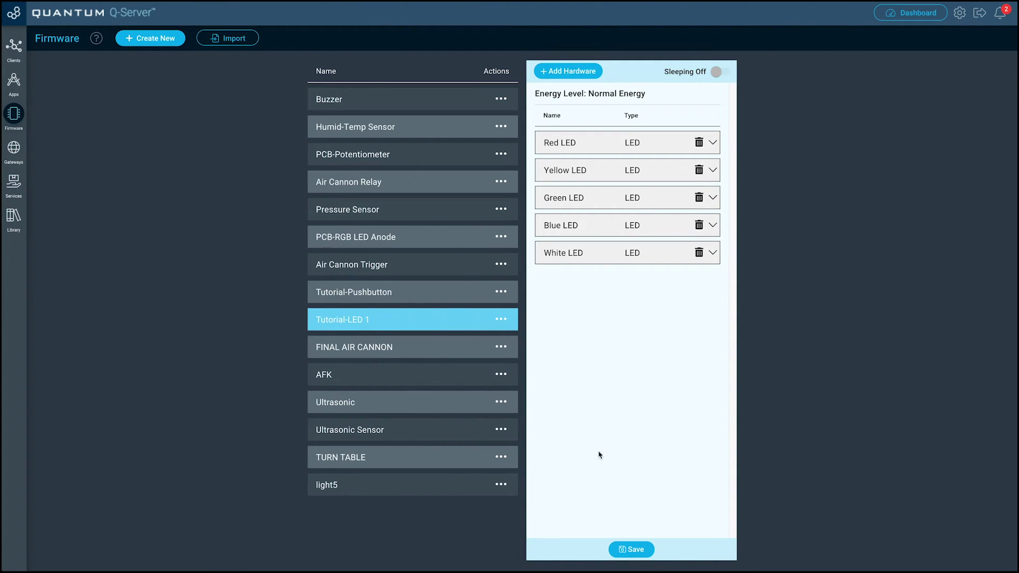
click(629, 549)
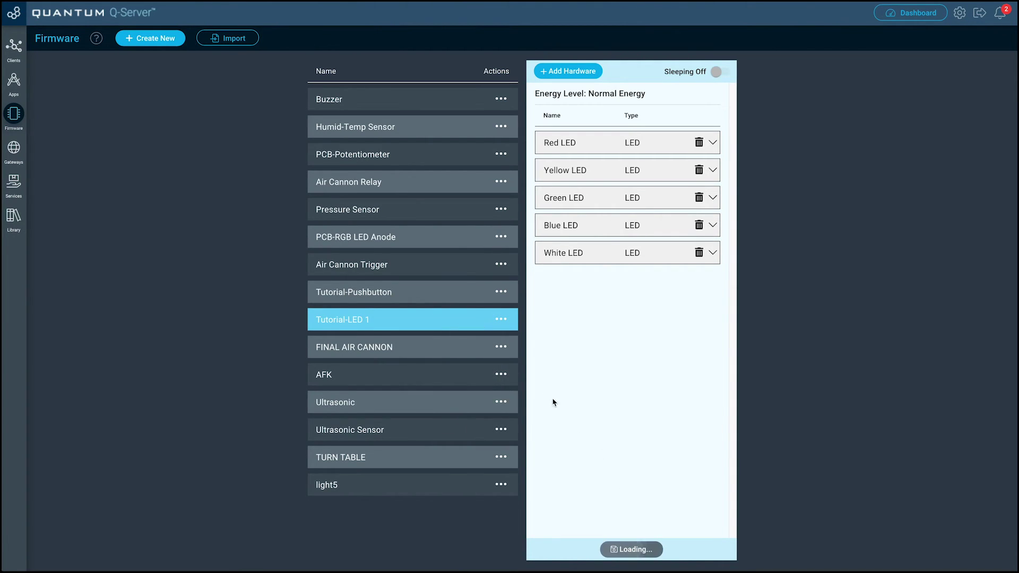
Step: Duplicate Tutorial-LED 1 as 'Tutorial-LED 1 -copy' and view the copy
click(500, 321)
click(486, 395)
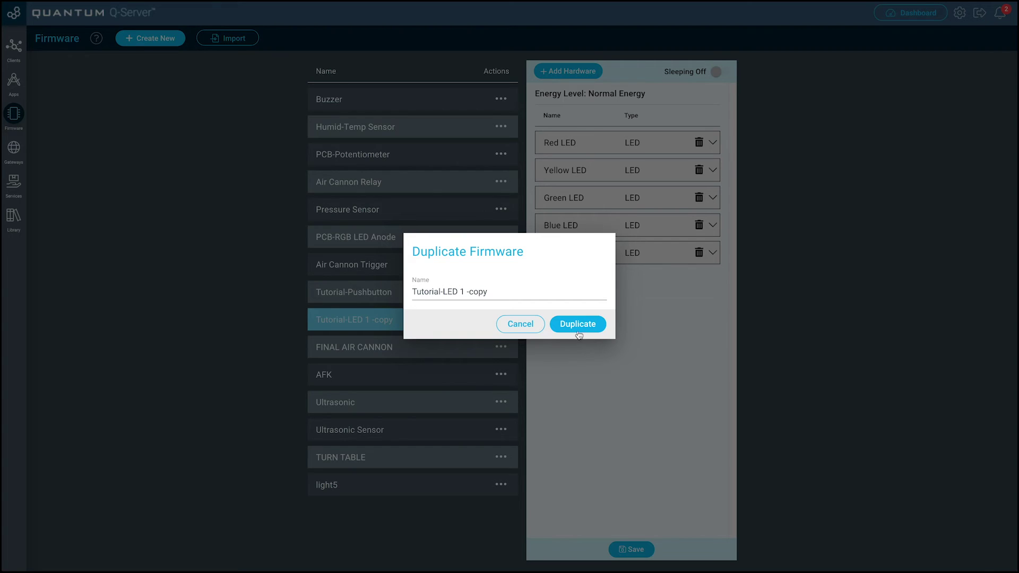
click(579, 335)
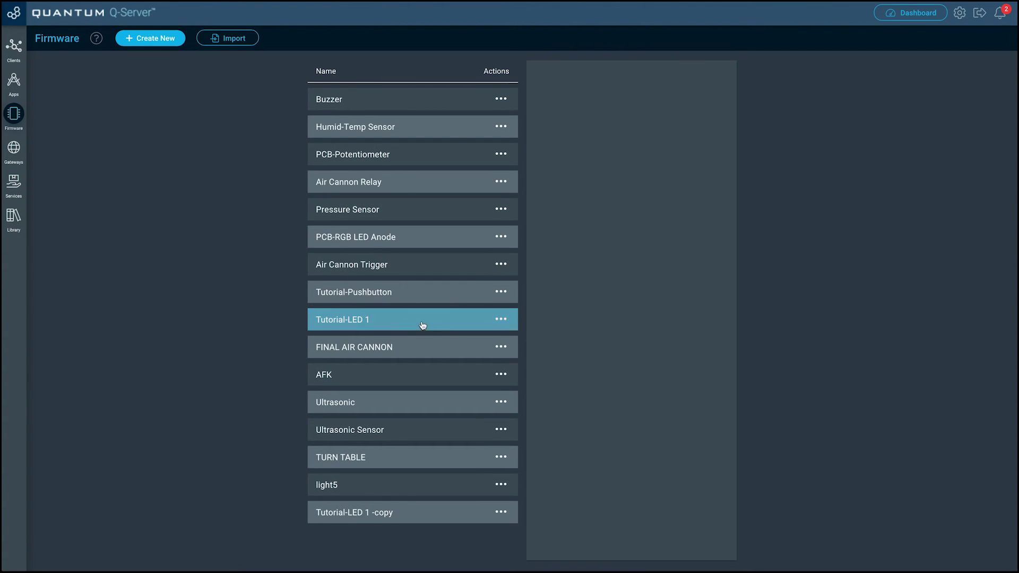
click(437, 514)
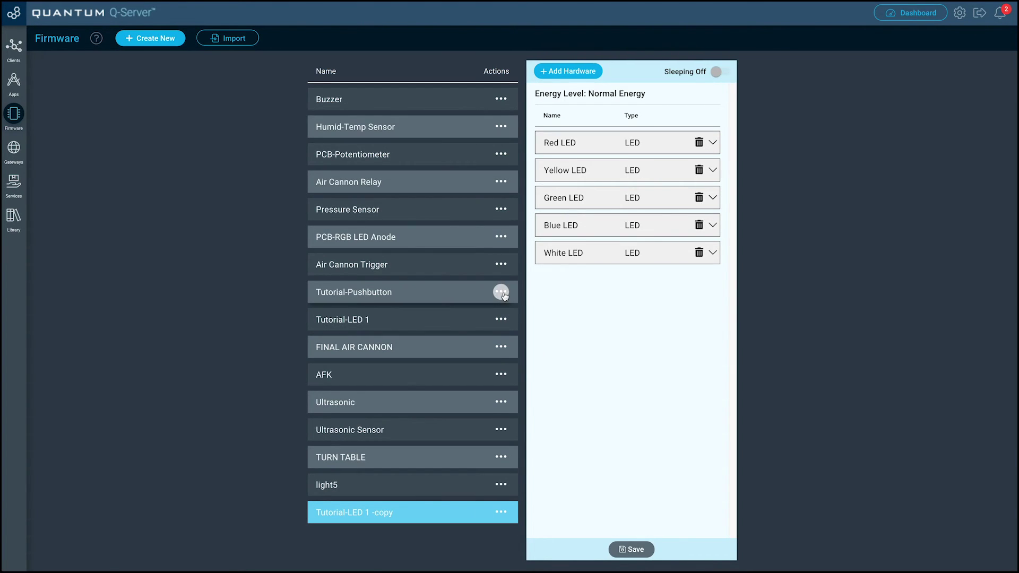
Step: Export Tutorial-LED 1 and download it as a JSON file, then dismiss the download bar
click(501, 320)
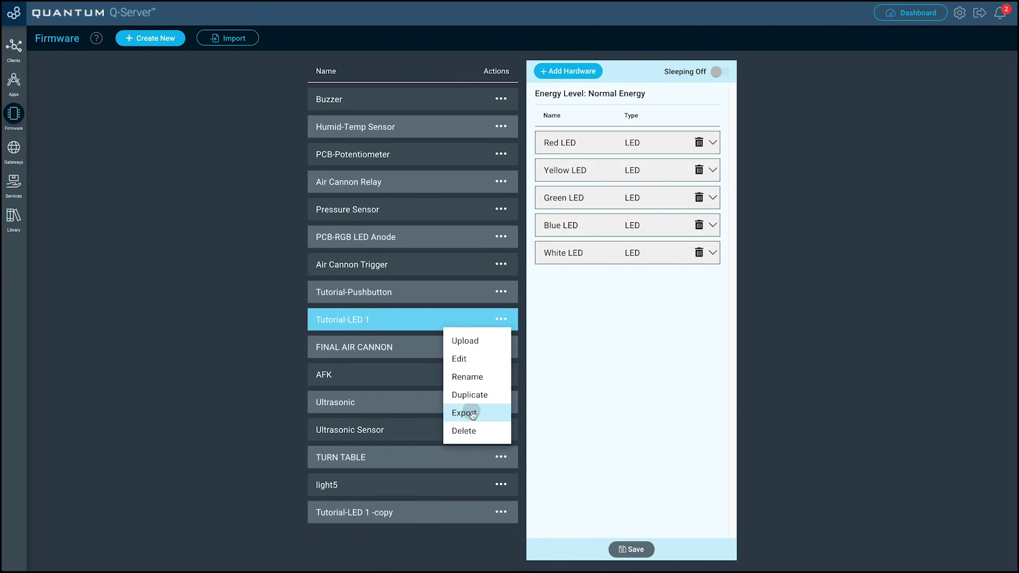
click(473, 415)
scroll(551, 327, down, 3)
scroll(551, 326, up, 3)
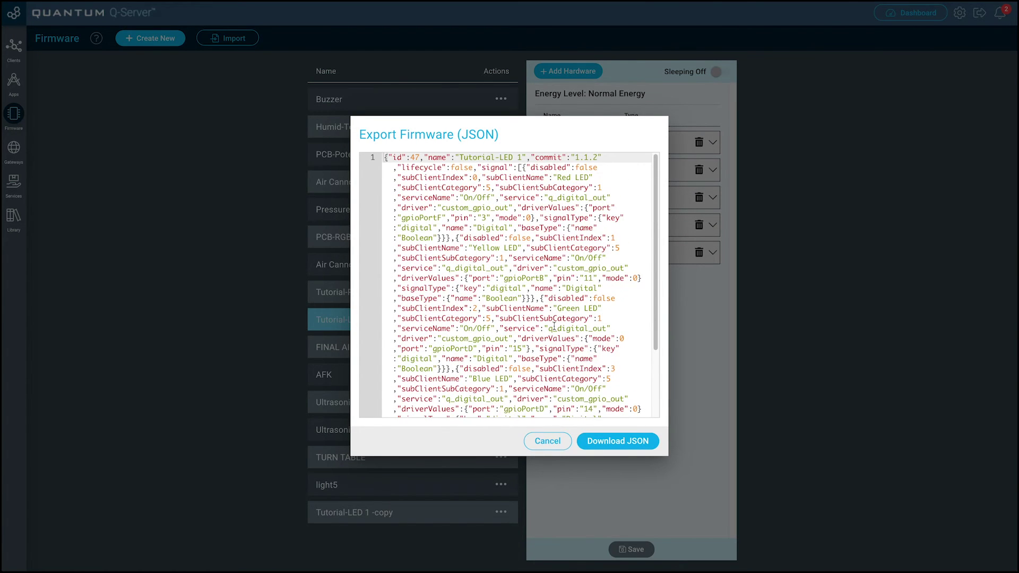
click(633, 446)
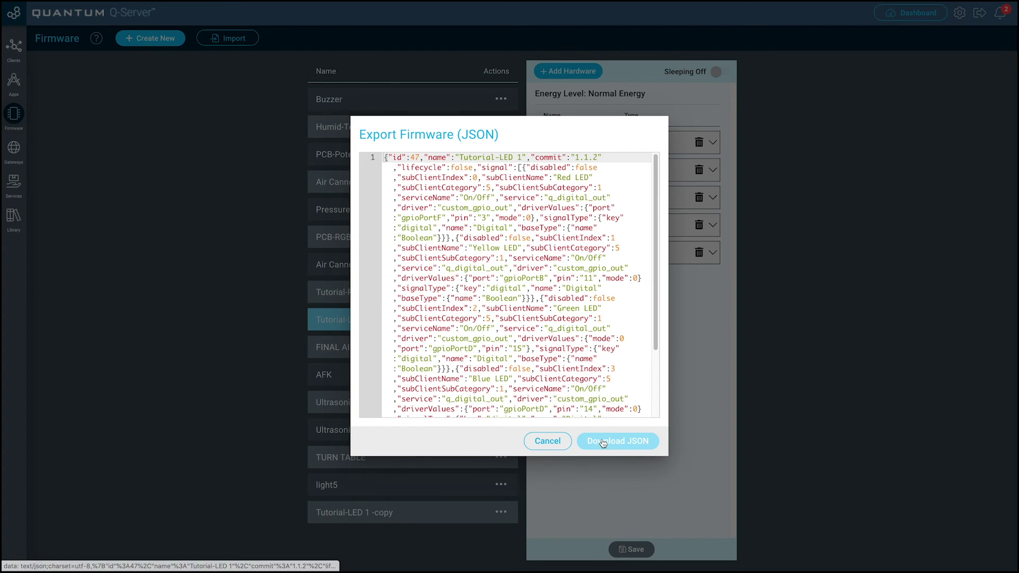
click(605, 443)
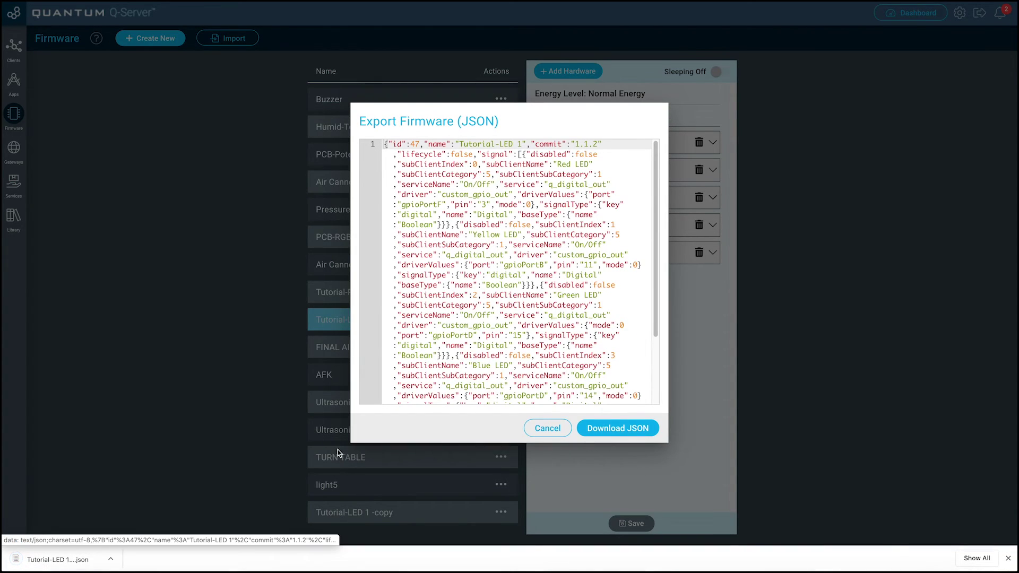
click(547, 430)
click(1008, 558)
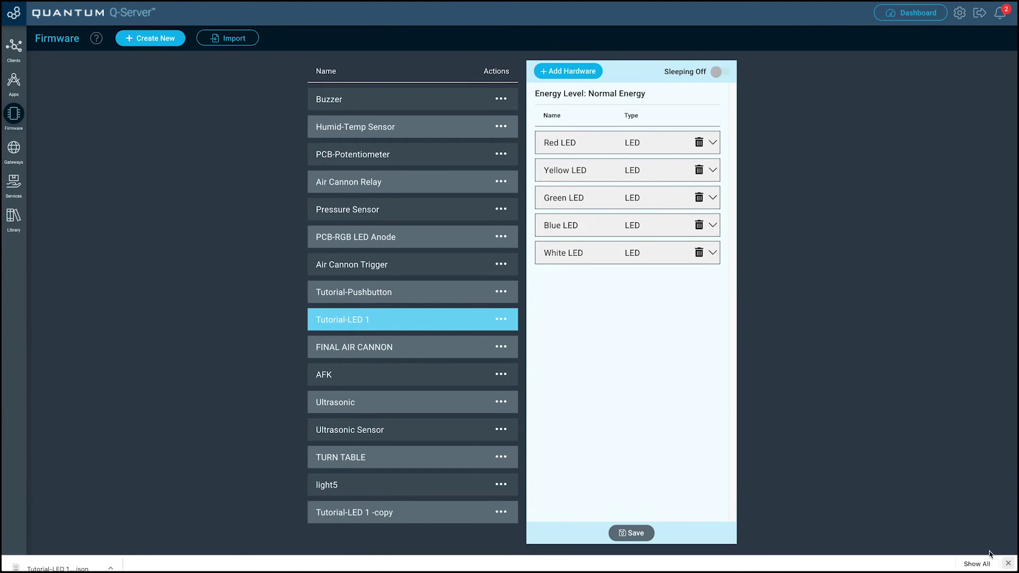
Step: Delete the Tutorial-LED 1 -copy firmware and confirm in the Delete Firmware dialog
click(501, 320)
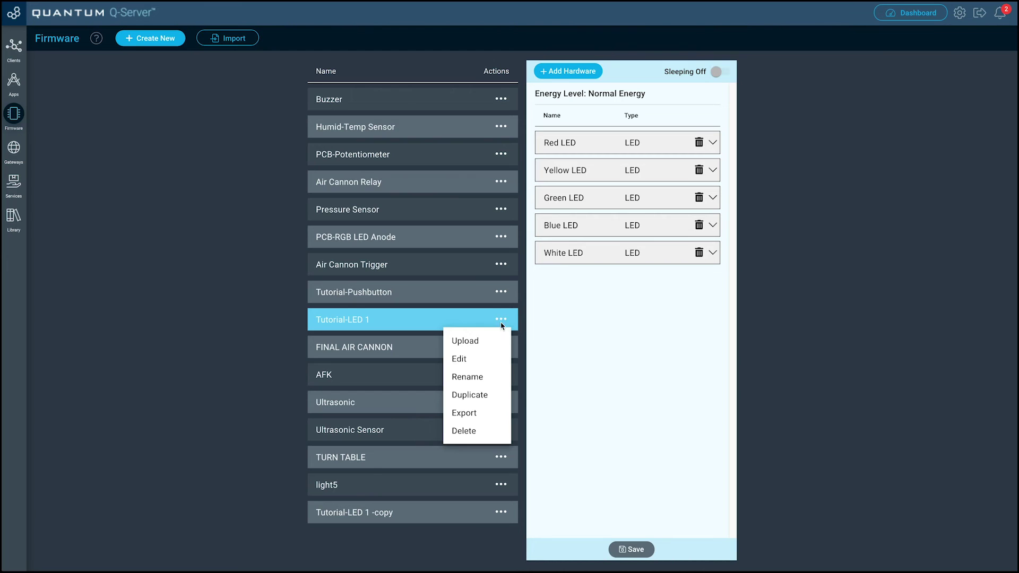
click(402, 541)
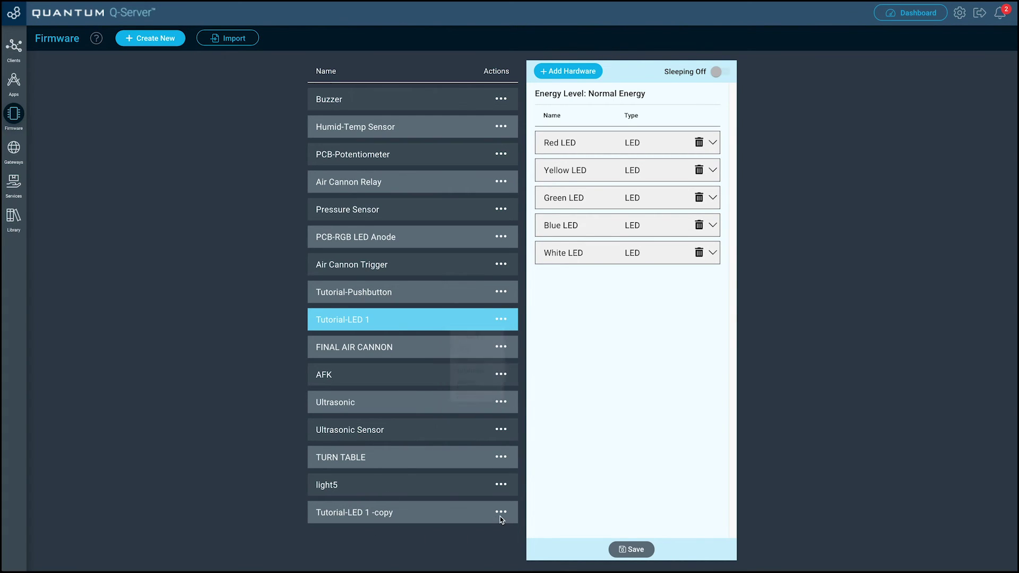
click(501, 511)
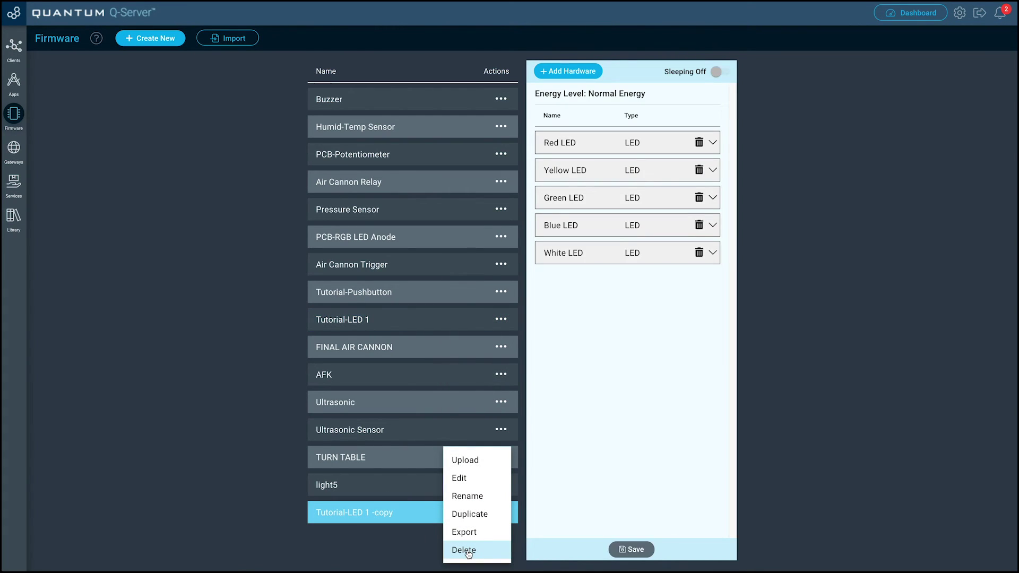
click(471, 551)
click(593, 315)
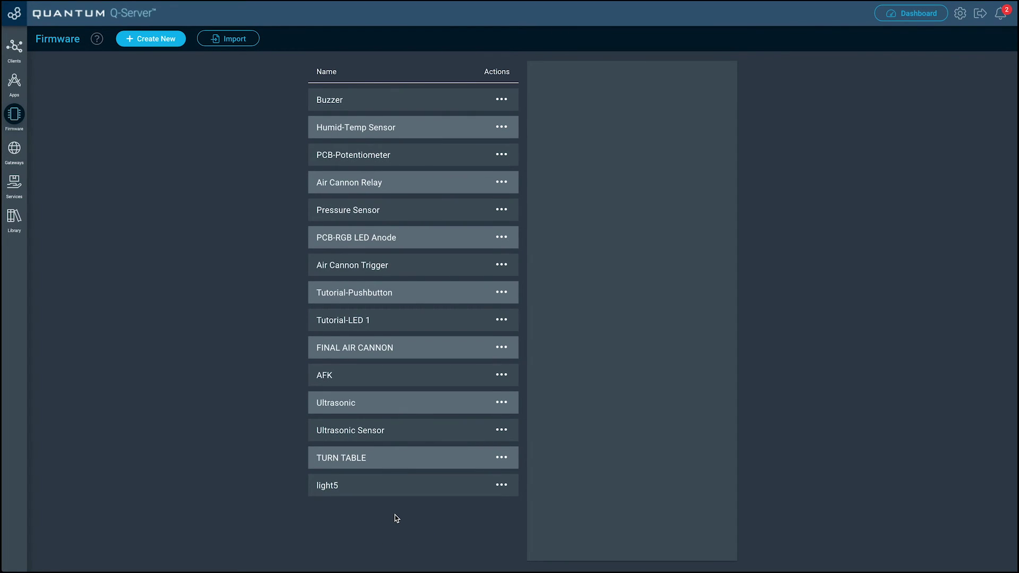
Step: View the empty Gateways page, then the Library's gateway catalogue (Hue, SmartThings, TRÅDFRI, Quantum test)
click(13, 157)
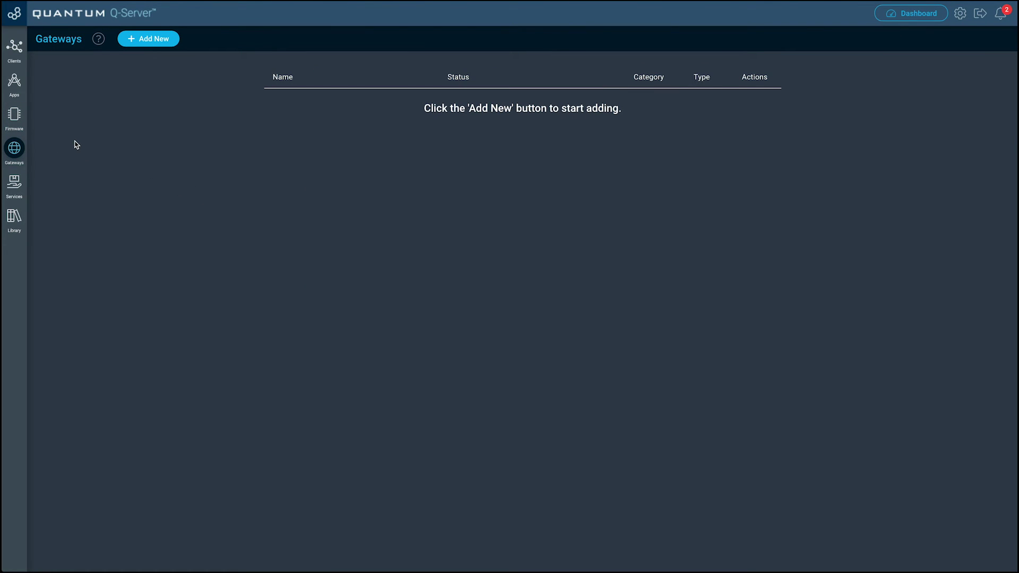
click(148, 40)
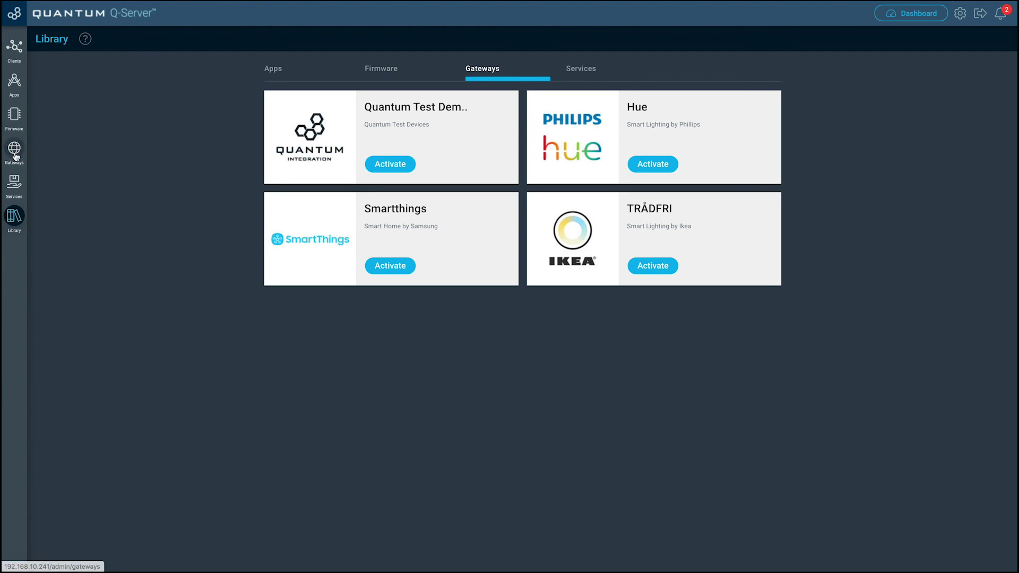
Step: View the empty Services page, then the Library's services catalogue (Infrared, Spotify, Twilio)
click(15, 188)
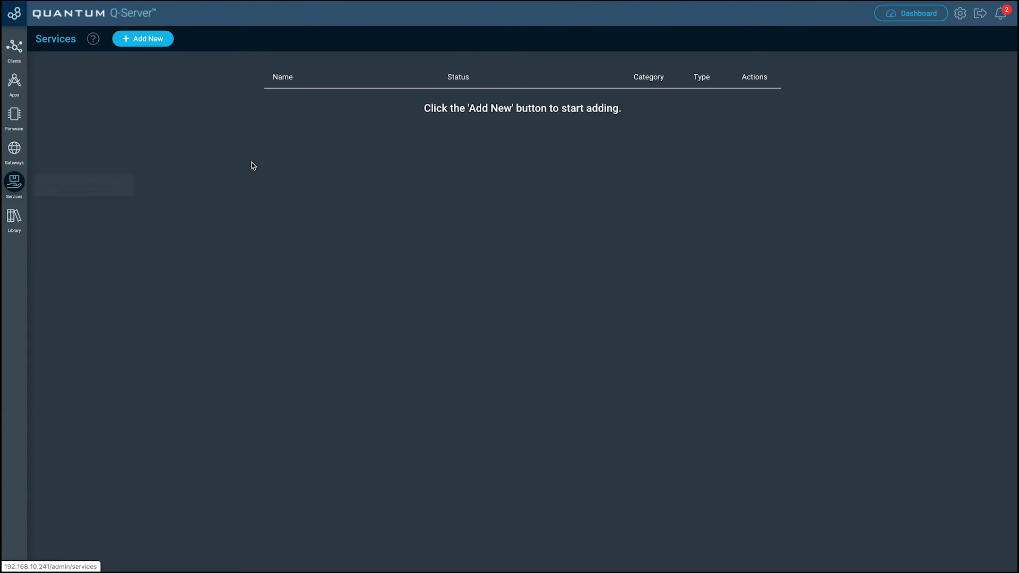
click(155, 40)
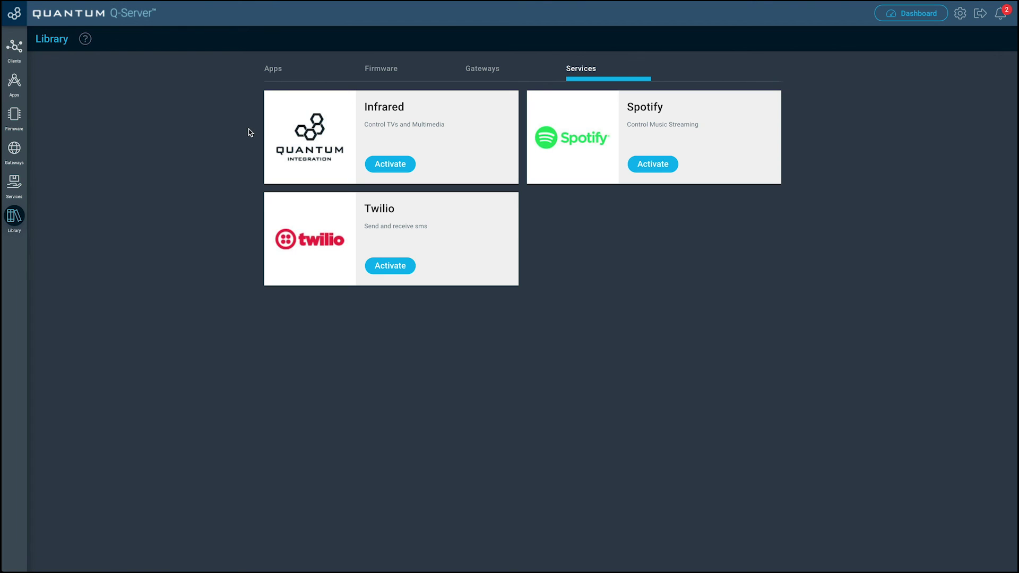
click(277, 74)
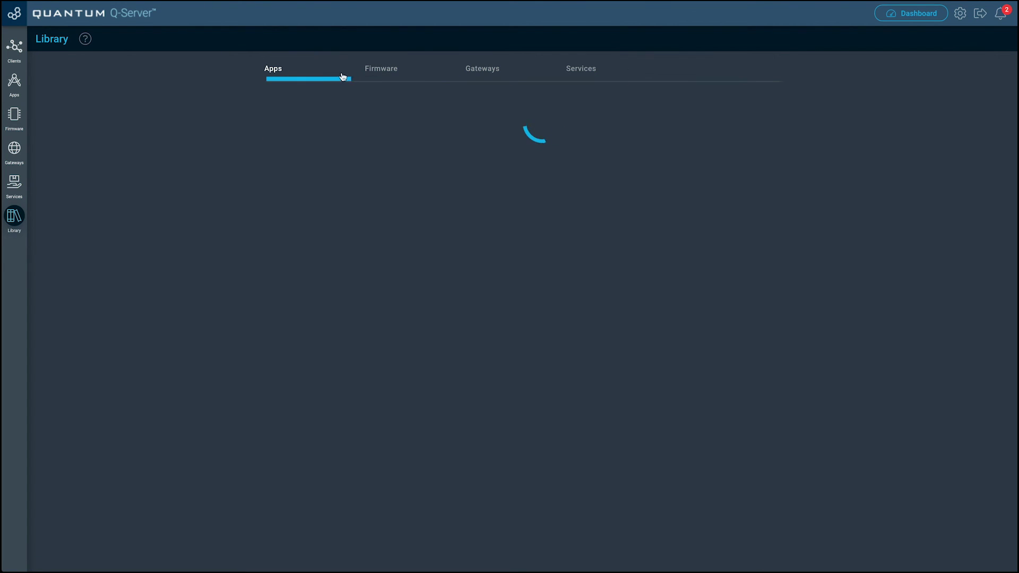
click(384, 73)
click(480, 73)
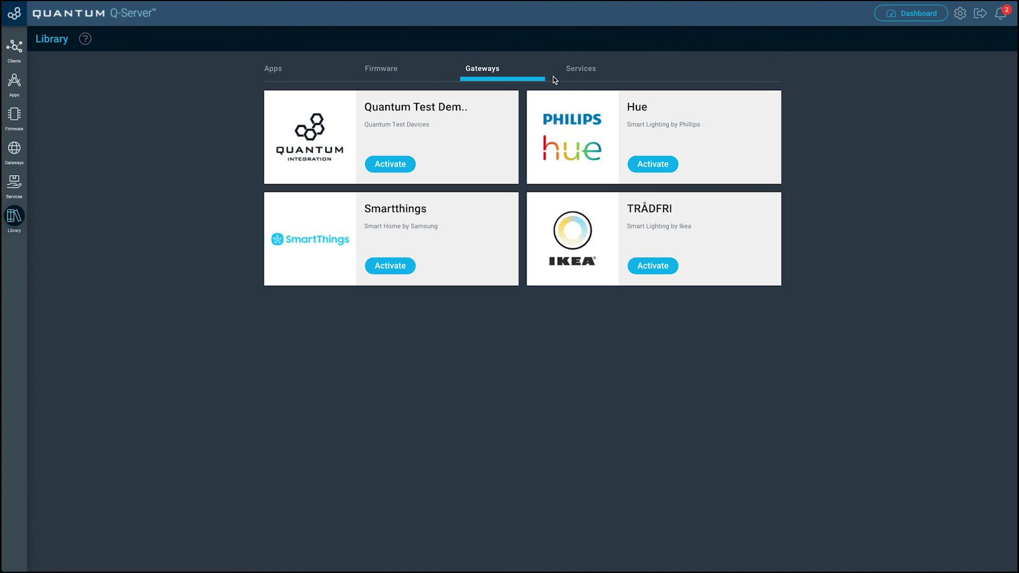
click(583, 74)
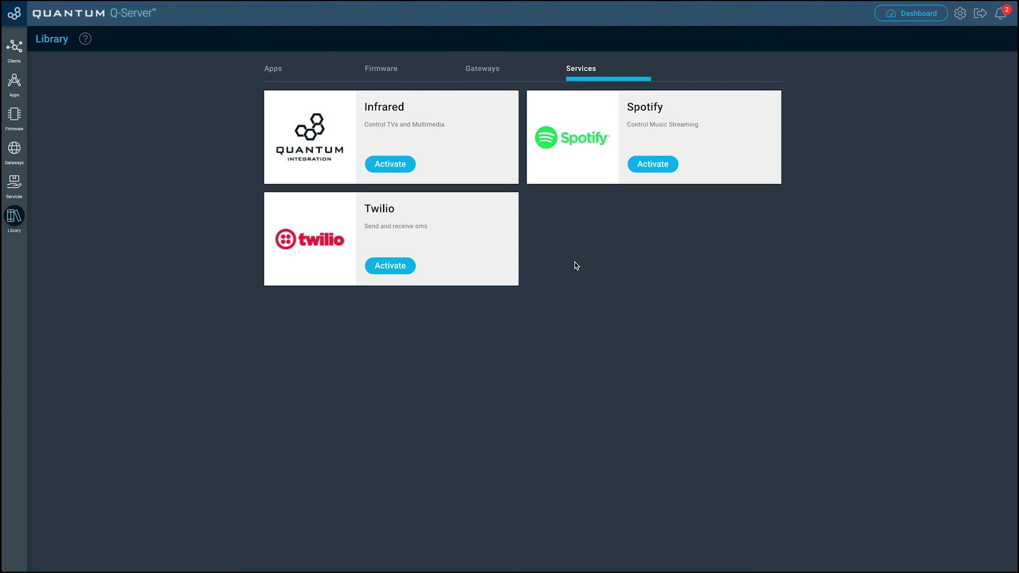